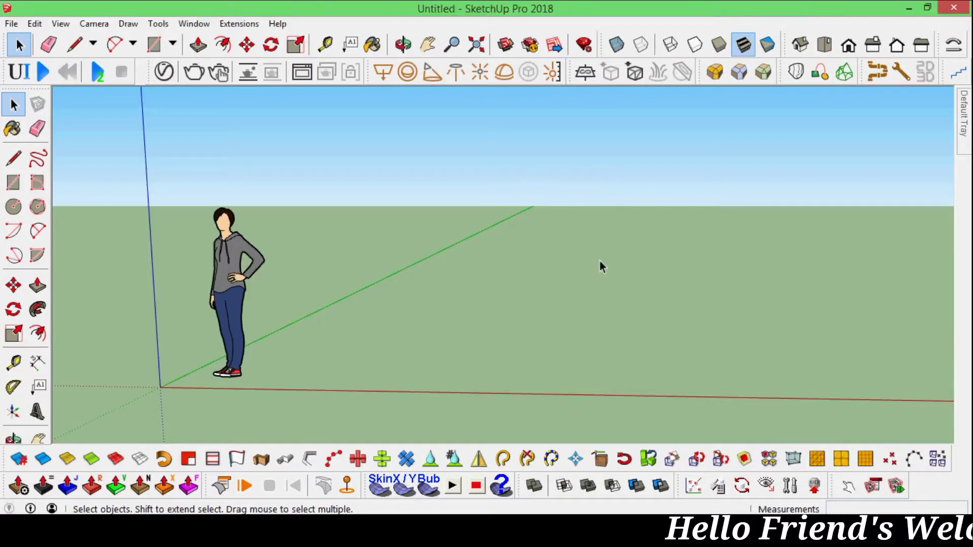
# Step: Orbit and zoom to frame the empty ground beside the scale figure
pyautogui.moveTo(506, 284)
pyautogui.mouseDown(button='middle')
pyautogui.moveTo(661, 313)
pyautogui.moveTo(565, 317)
pyautogui.moveTo(641, 317)
pyautogui.mouseUp(button='middle')
pyautogui.scroll(2, 717, 299)
pyautogui.moveTo(486, 351)
pyautogui.mouseDown(button='middle')
pyautogui.moveTo(496, 348)
pyautogui.moveTo(477, 349)
pyautogui.mouseUp(button='middle')
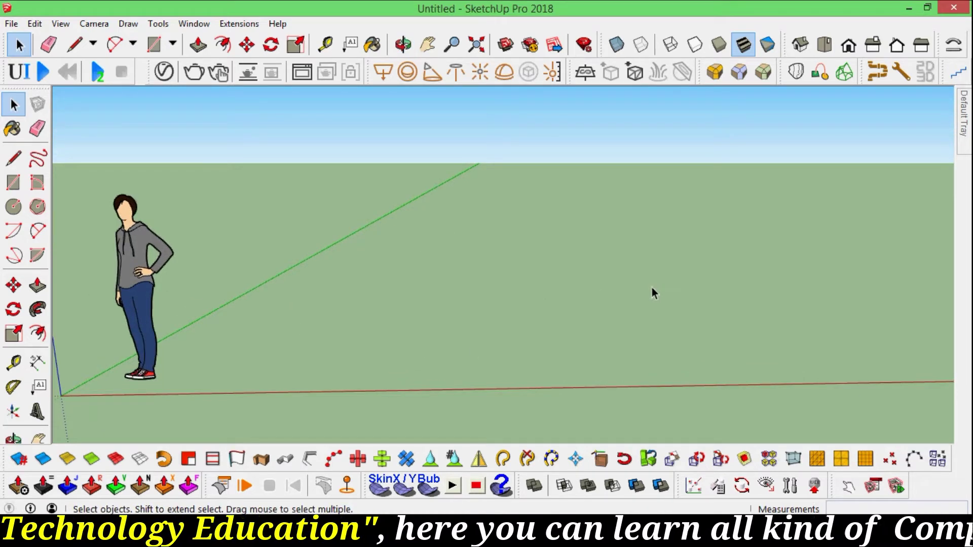
pyautogui.moveTo(430, 222)
pyautogui.mouseDown(button='middle')
pyautogui.moveTo(451, 272)
pyautogui.moveTo(540, 320)
pyautogui.moveTo(378, 298)
pyautogui.moveTo(403, 327)
pyautogui.moveTo(365, 324)
pyautogui.mouseUp(button='middle')
pyautogui.press('o')
pyautogui.scroll(2, 366, 319)
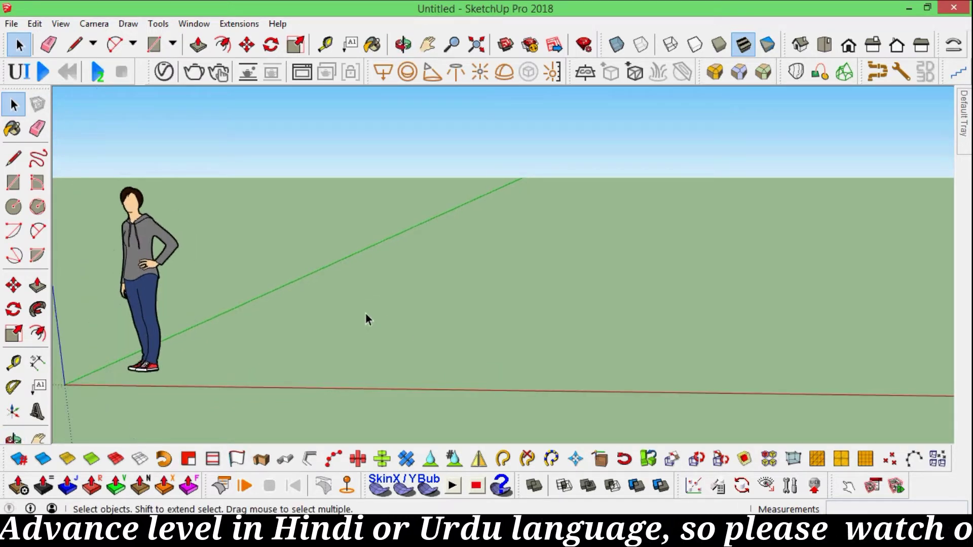
# Step: Draw a vertical 6' by 6' square face standing on the red axis with the Line tool
pyautogui.press('l')
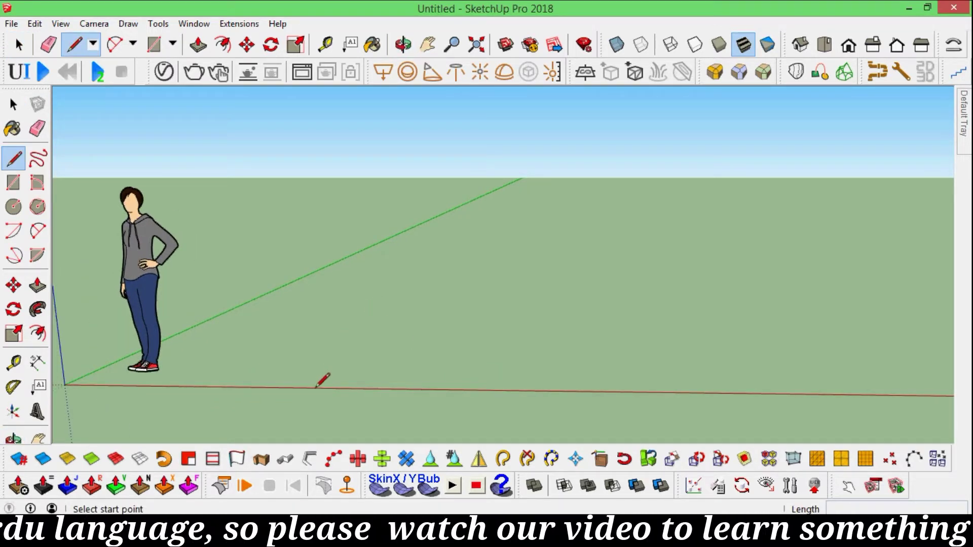
pyautogui.click(315, 388)
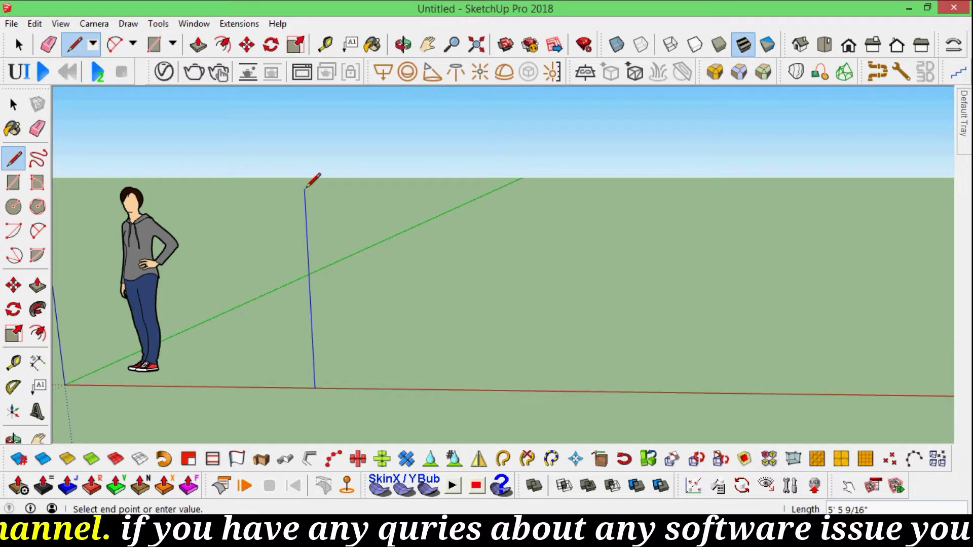
pyautogui.write('6')
pyautogui.press('Return')
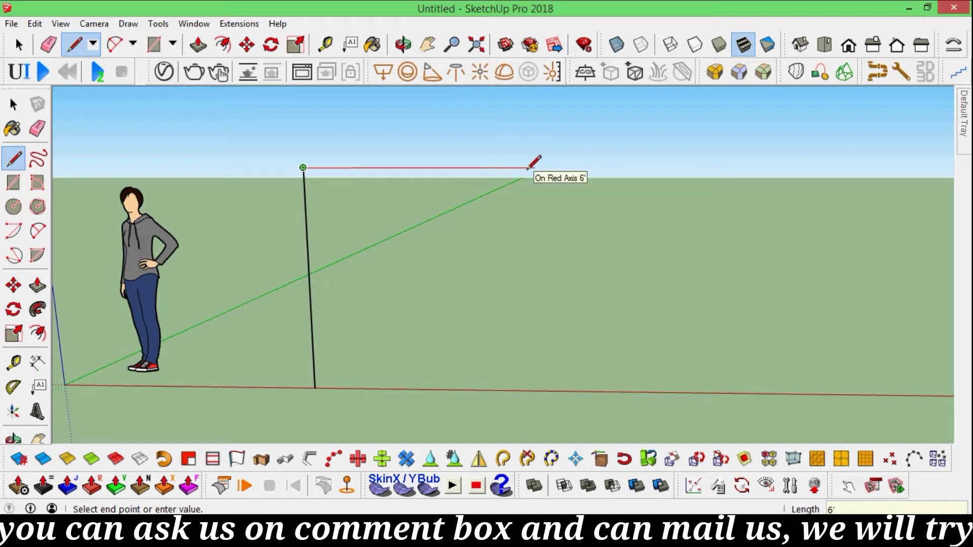
pyautogui.press('Return')
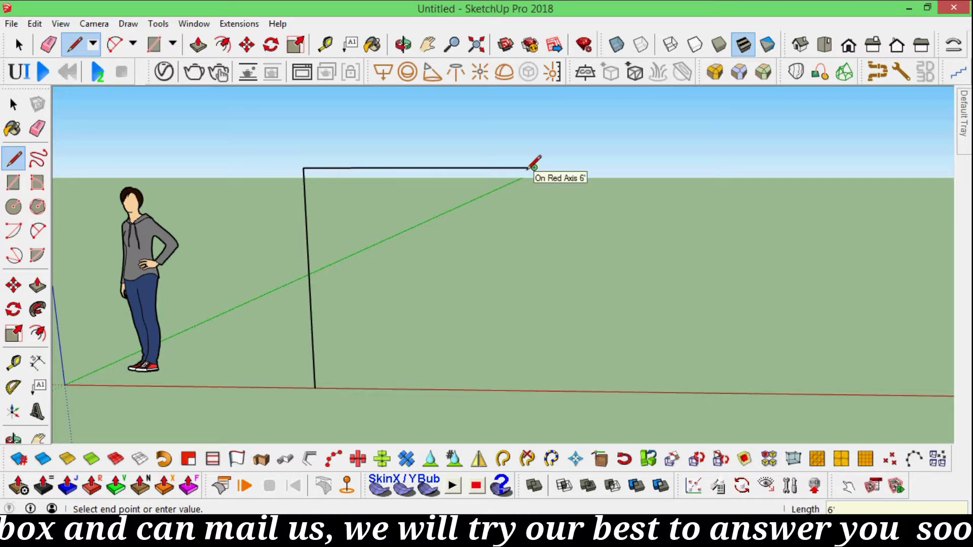
pyautogui.press('Escape')
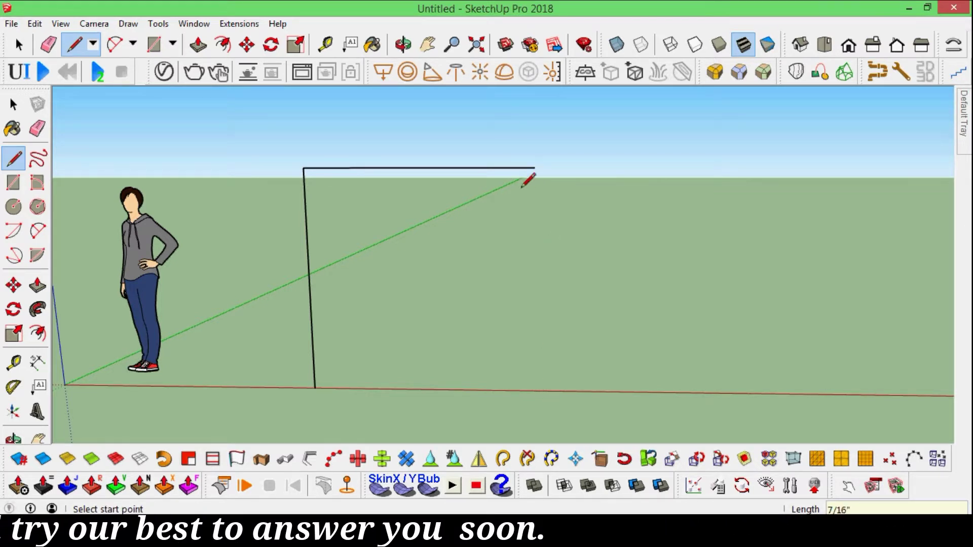
pyautogui.click(535, 168)
pyautogui.click(380, 381)
# Step: Reverse the square wall's faces so the white front faces the viewer, then orbit head-on
pyautogui.press('space')
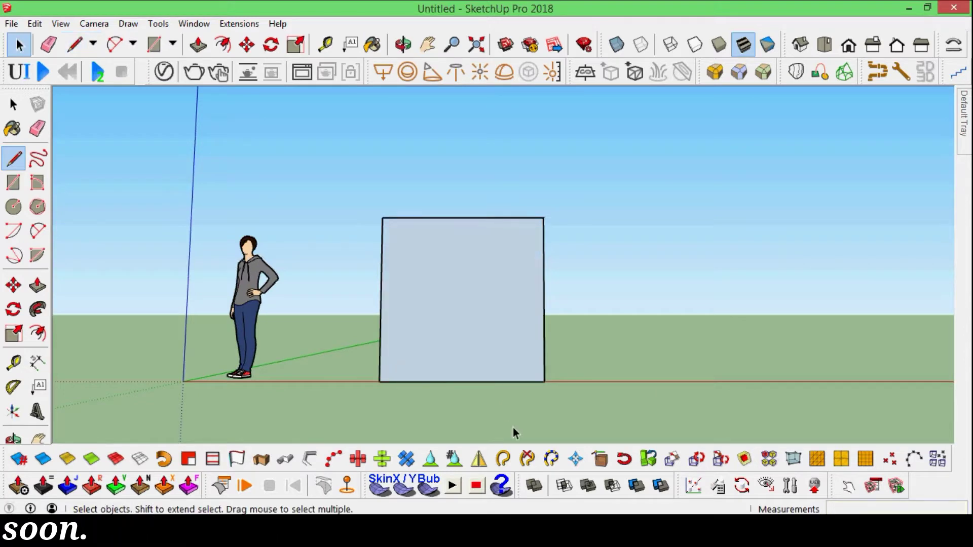
pyautogui.moveTo(512, 427); pyautogui.dragTo(532, 424, button='middle')
pyautogui.rightClick(454, 272)
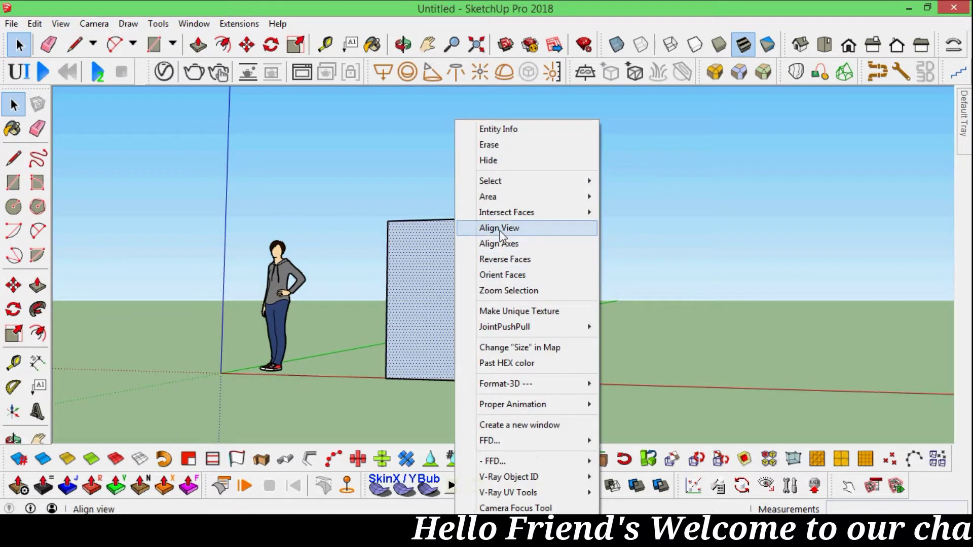
pyautogui.click(504, 259)
pyautogui.moveTo(457, 253)
pyautogui.mouseDown(button='middle')
pyautogui.moveTo(514, 289)
pyautogui.moveTo(671, 301)
pyautogui.mouseUp(button='middle')
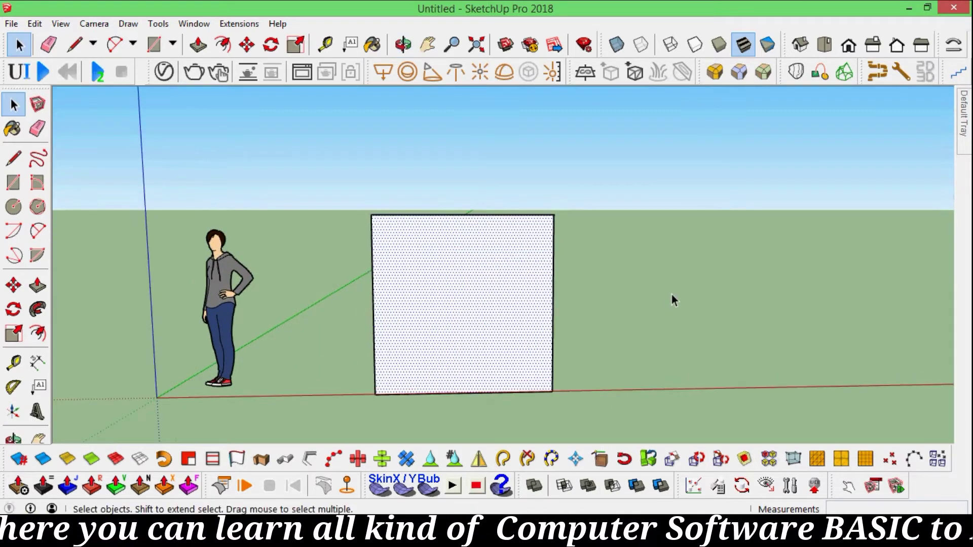
pyautogui.click(671, 300)
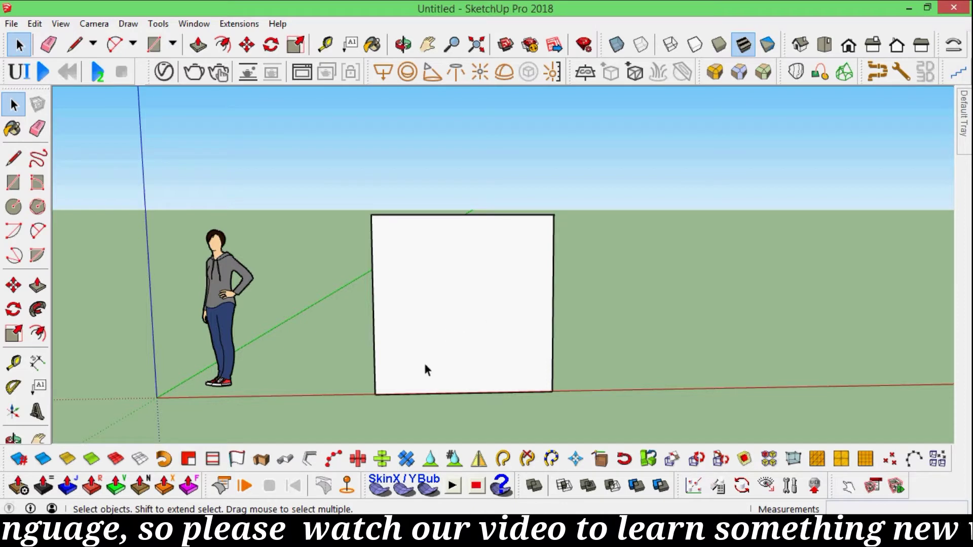
pyautogui.moveTo(634, 367)
pyautogui.mouseDown(button='middle')
pyautogui.moveTo(582, 354)
pyautogui.moveTo(387, 393)
pyautogui.moveTo(406, 394)
pyautogui.moveTo(424, 321)
pyautogui.mouseUp(button='middle')
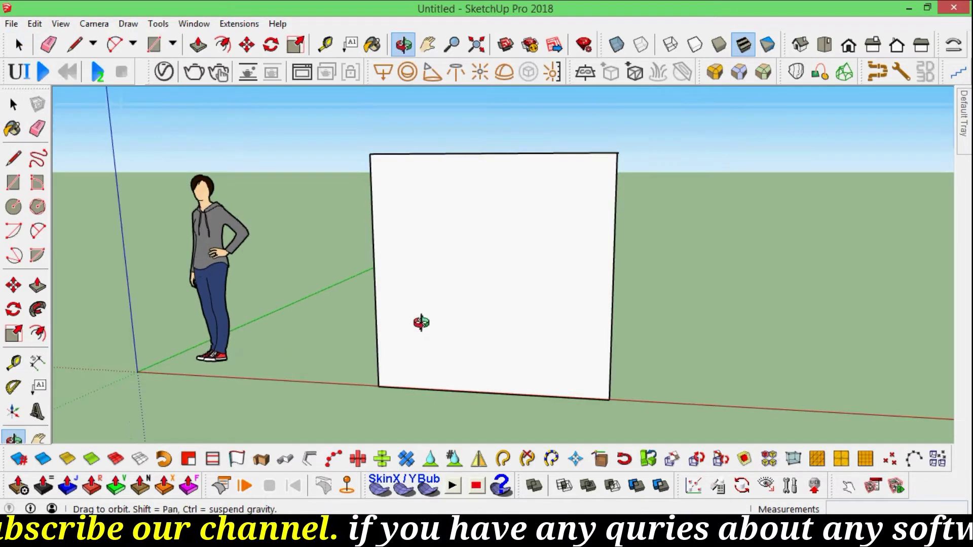
pyautogui.scroll(3, 424, 321)
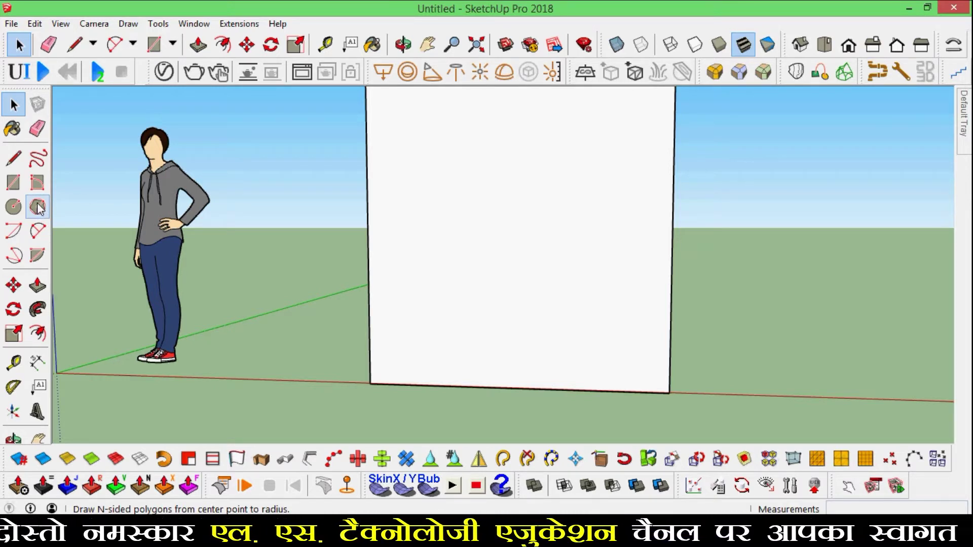
# Step: Draw a small six-sided polygon near the lower-left corner of the wall face
pyautogui.click(38, 207)
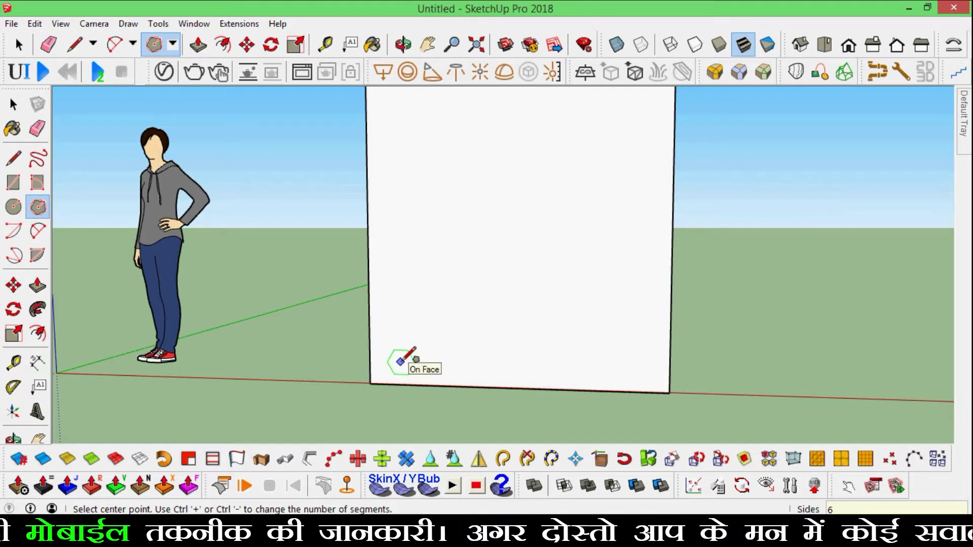
pyautogui.click(406, 355)
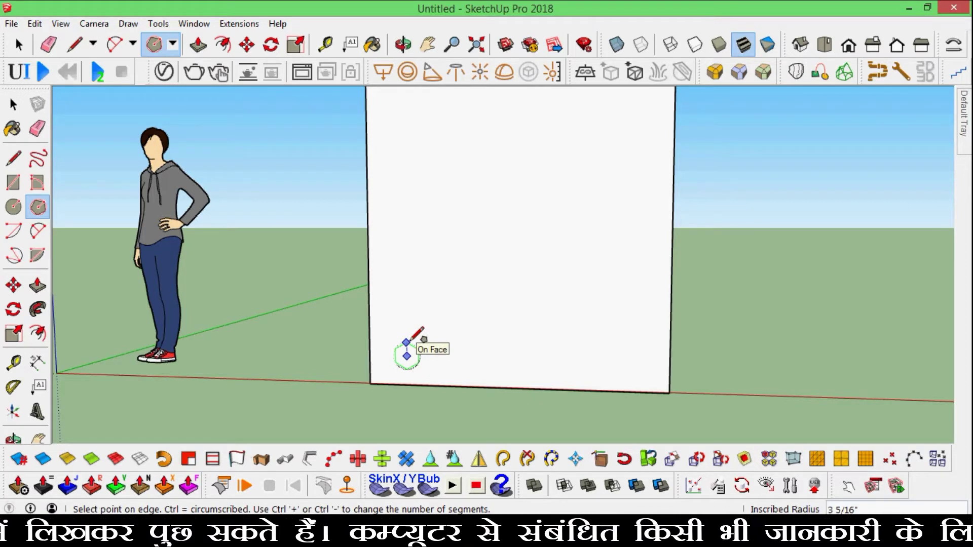
pyautogui.click(406, 343)
pyautogui.scroll(2, 413, 370)
pyautogui.scroll(2, 415, 374)
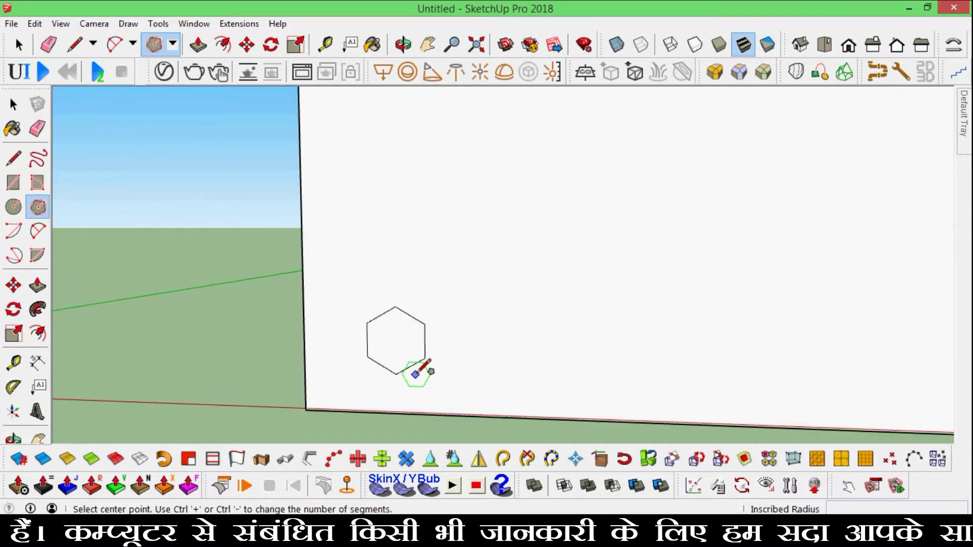
pyautogui.scroll(1, 415, 374)
# Step: Offset the hexagon to create a second, concentric hexagon forming a narrow ring
pyautogui.click(222, 45)
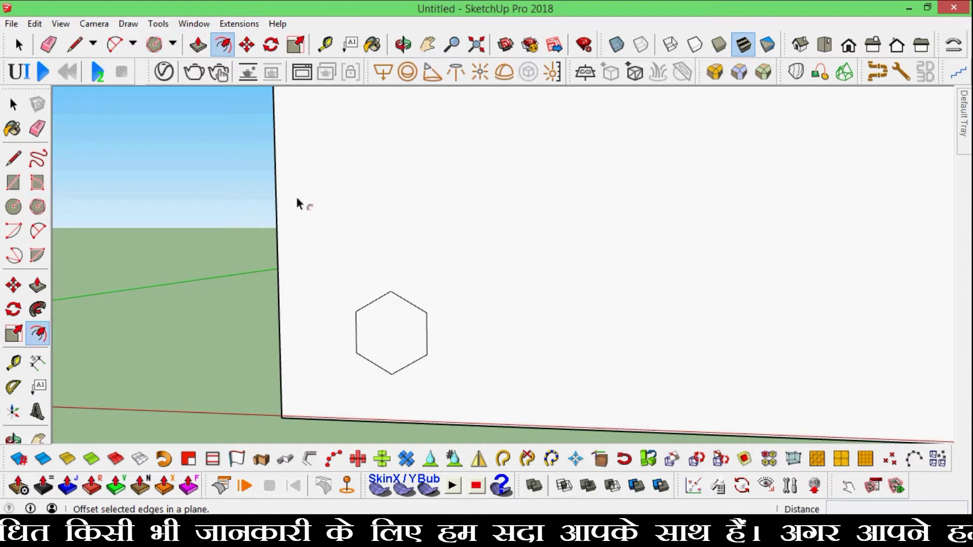
pyautogui.click(384, 314)
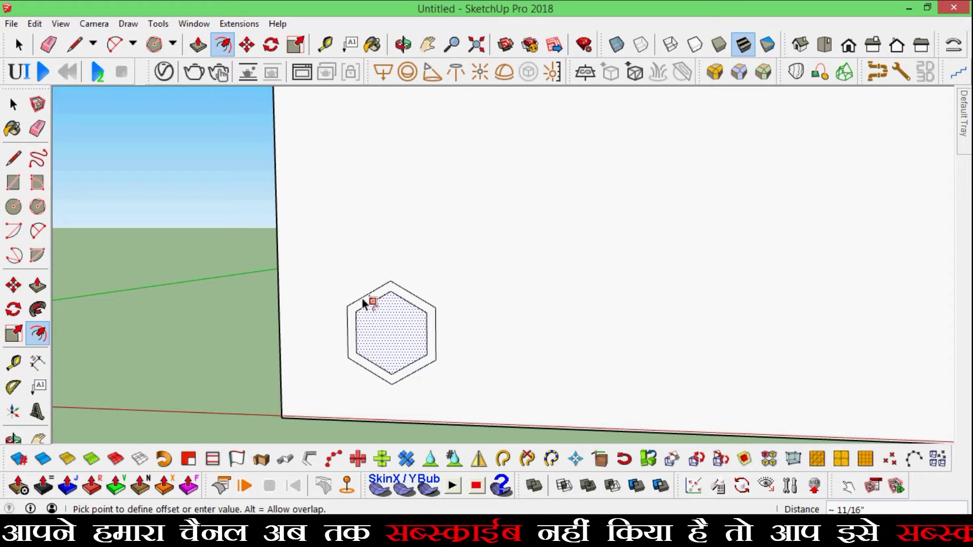
pyautogui.click(363, 303)
pyautogui.click(482, 202)
pyautogui.press('Escape')
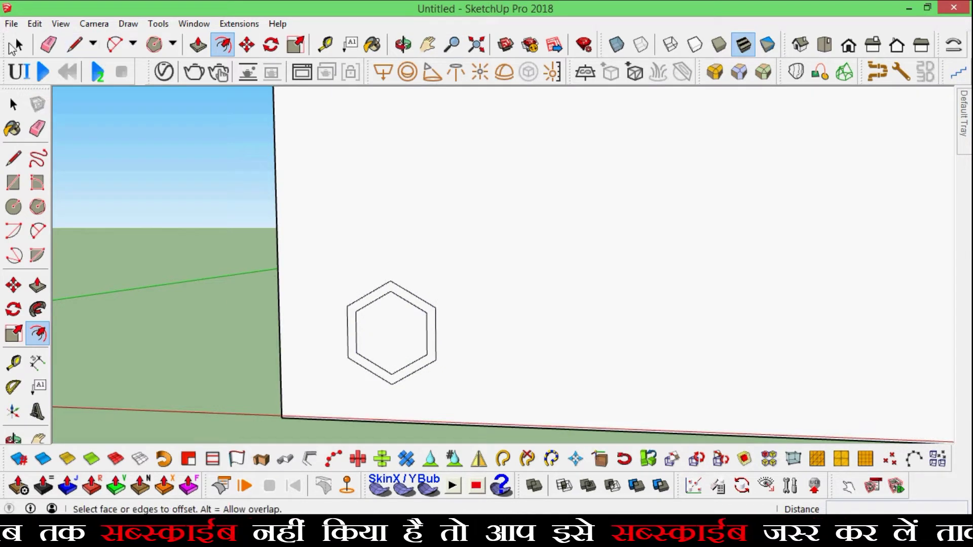
# Step: Delete and restore the inner hexagon face, then window-select the whole double hexagon
pyautogui.click(15, 46)
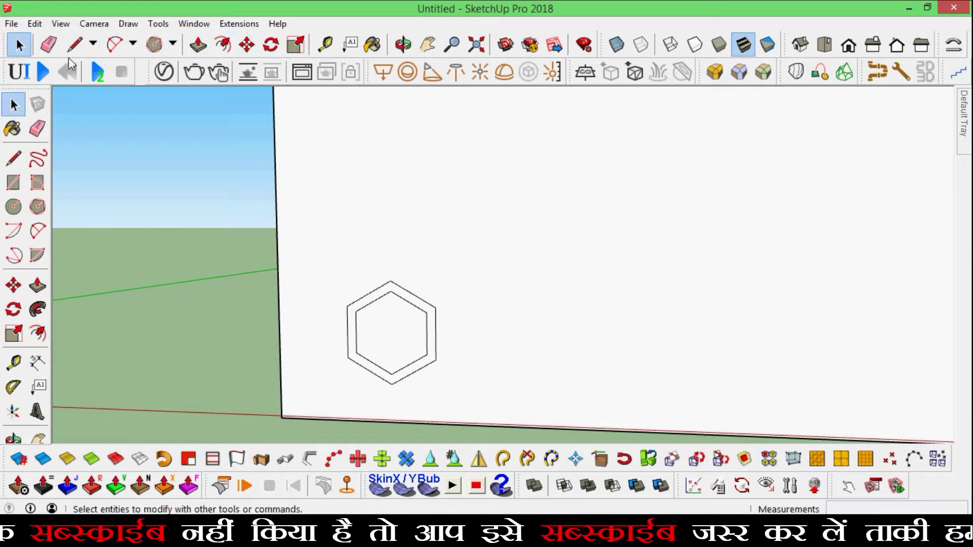
pyautogui.click(391, 330)
pyautogui.press('Delete')
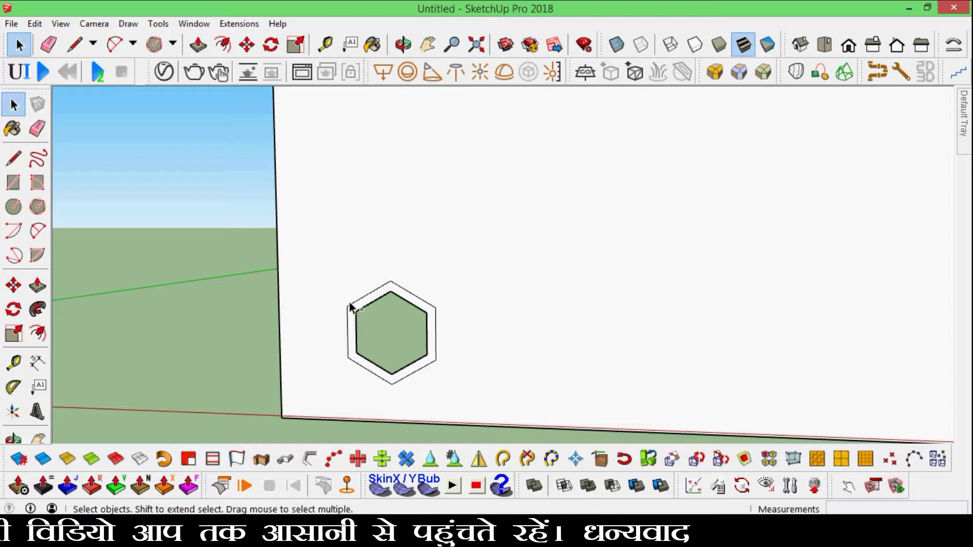
pyautogui.hotkey('ctrl', 'z')
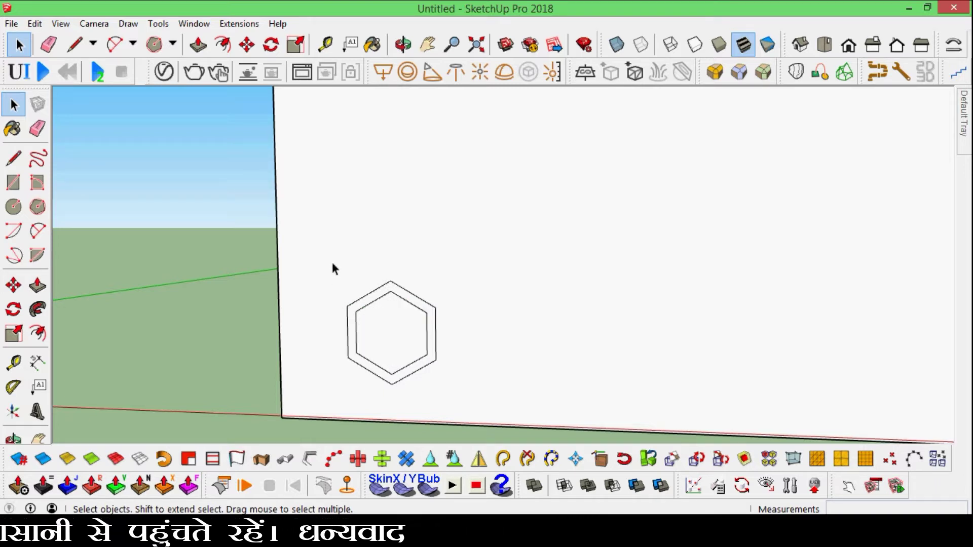
pyautogui.moveTo(325, 268); pyautogui.dragTo(469, 396)
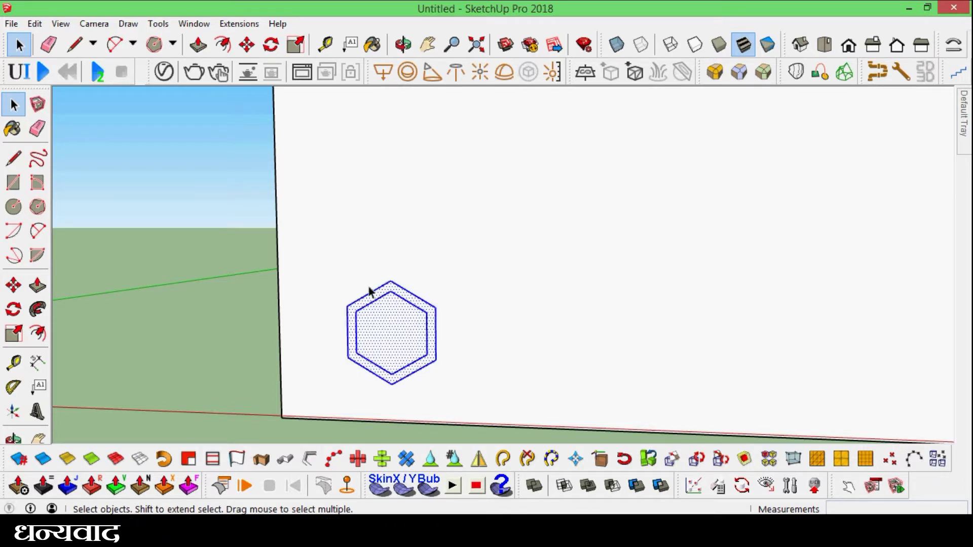
# Step: Make the selected double hexagon into a component via the Create Component dialog
pyautogui.rightClick(407, 298)
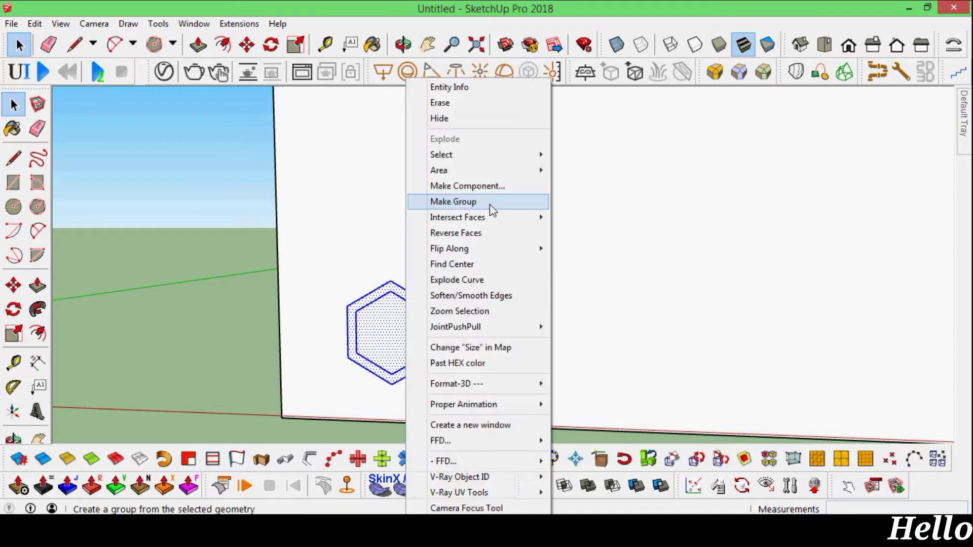
pyautogui.click(471, 187)
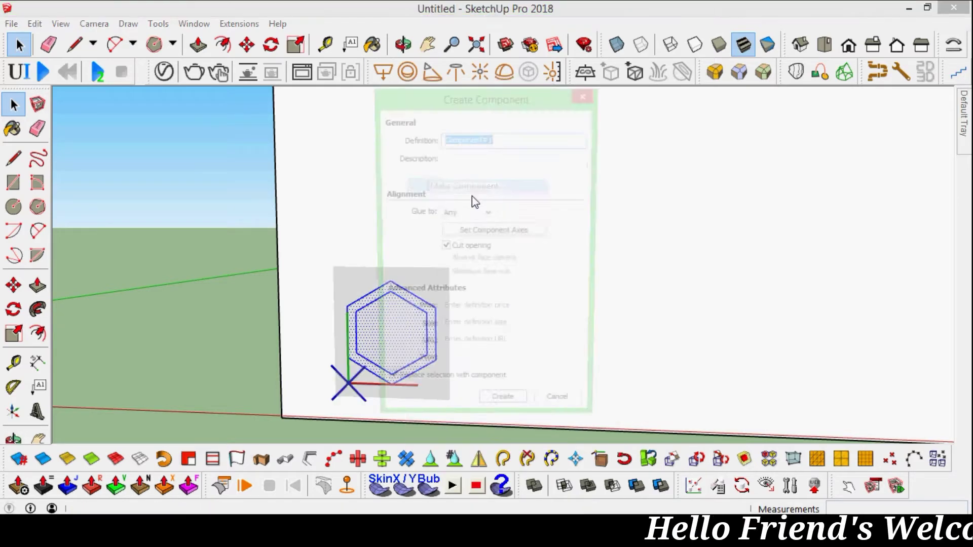
pyautogui.click(503, 414)
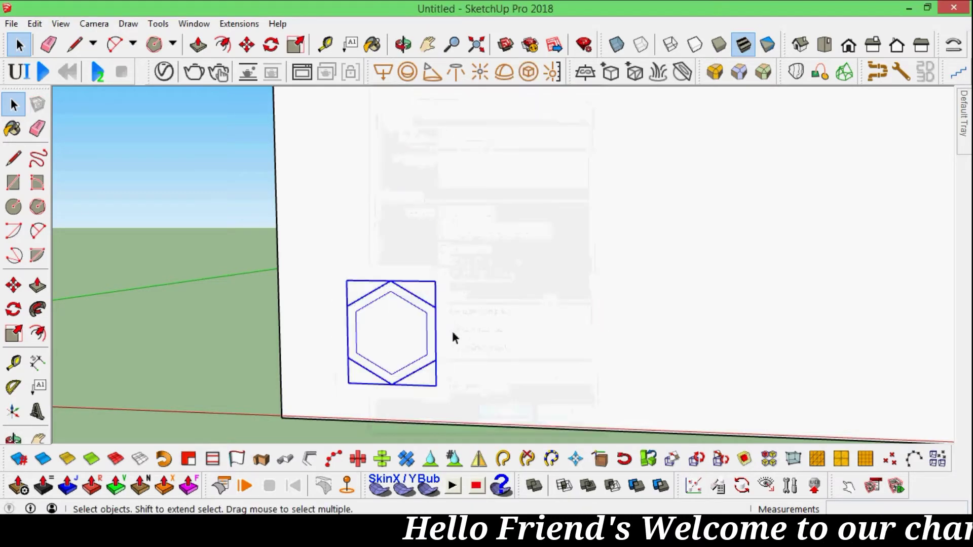
pyautogui.scroll(-1, 442, 324)
pyautogui.scroll(-2, 400, 339)
pyautogui.scroll(2, 426, 350)
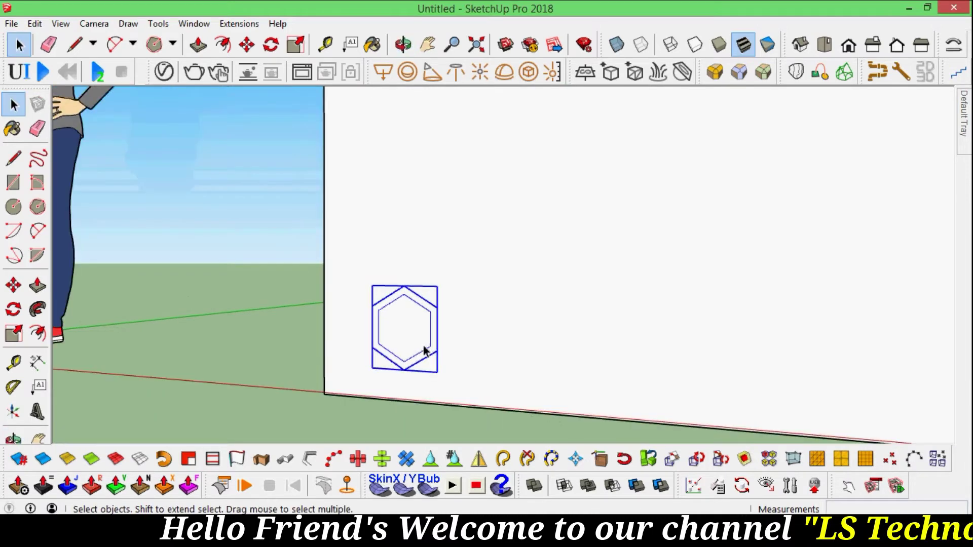
# Step: Zoom out to a high oblique view and select the wall face with its edges
pyautogui.scroll(-1, 413, 330)
pyautogui.scroll(-1, 420, 327)
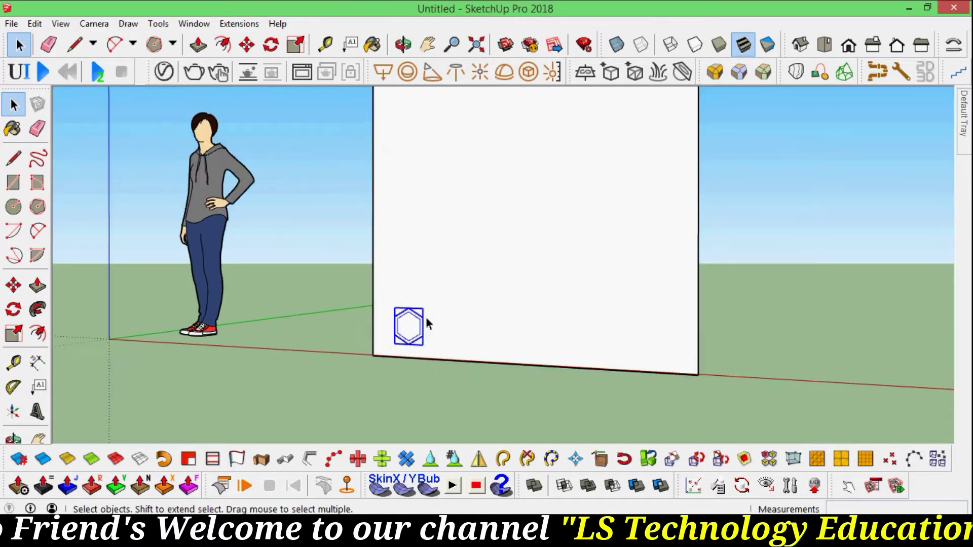
pyautogui.moveTo(603, 255); pyautogui.dragTo(666, 210, button='middle')
pyautogui.moveTo(645, 263); pyautogui.dragTo(694, 94, button='middle')
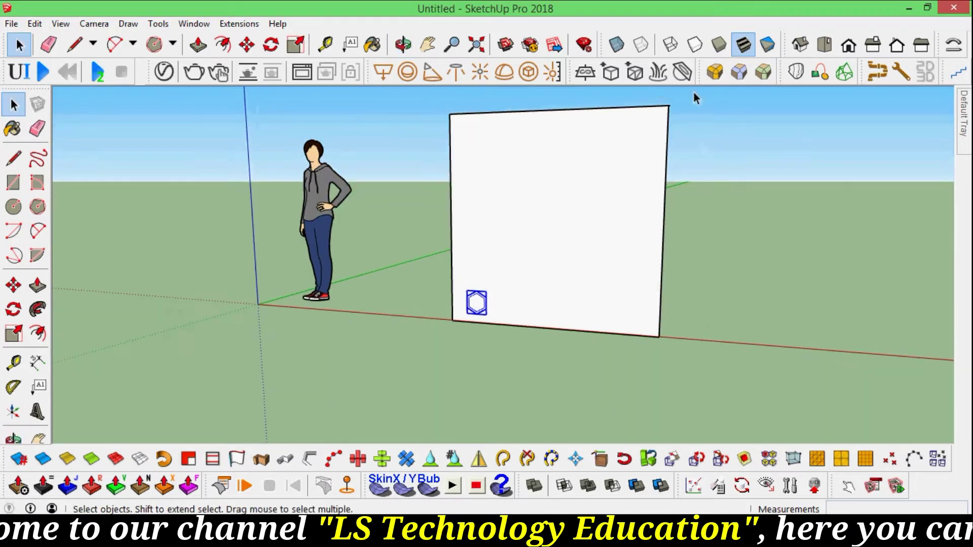
pyautogui.moveTo(669, 172); pyautogui.dragTo(567, 373)
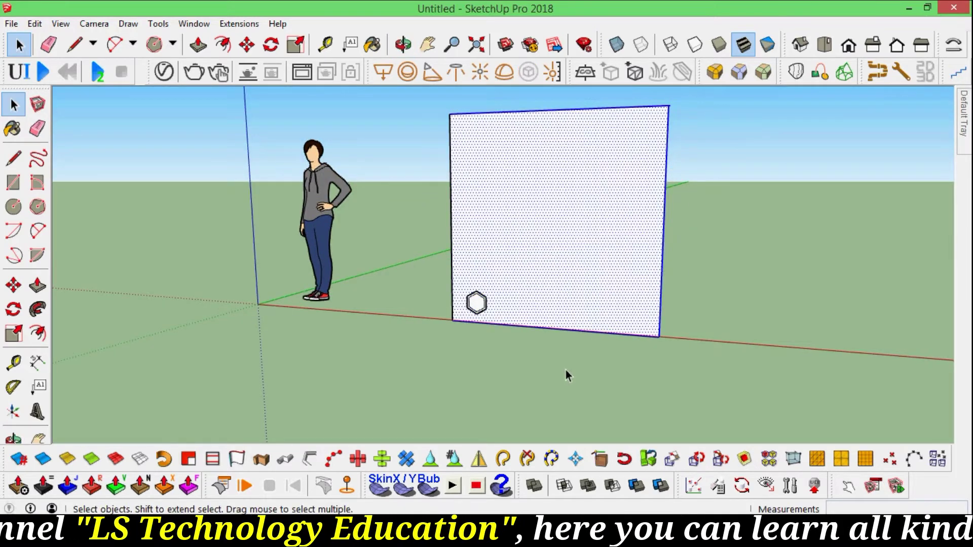
# Step: Delete the wall face and its leftover vertical edge, leaving only the hexagon component
pyautogui.press('Delete')
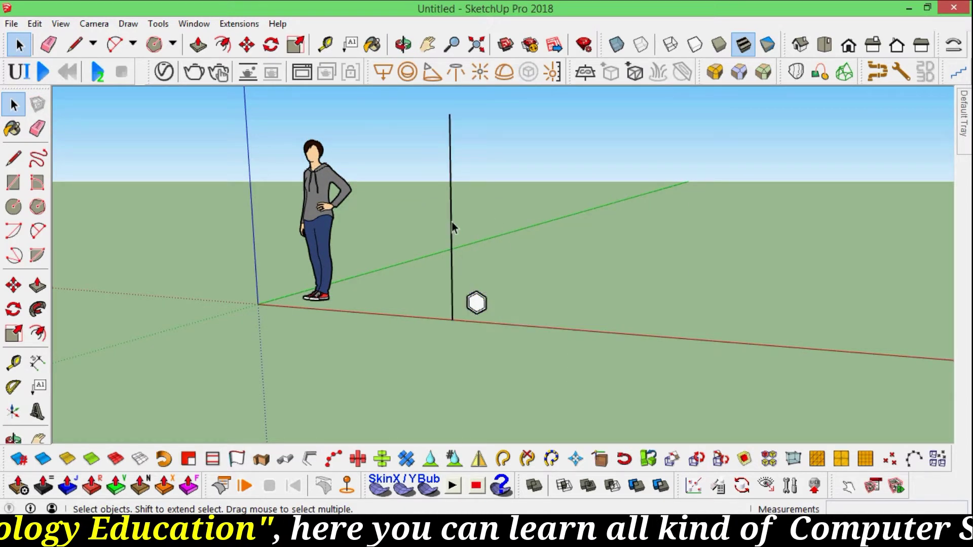
pyautogui.click(451, 226)
pyautogui.press('Delete')
pyautogui.scroll(3, 483, 309)
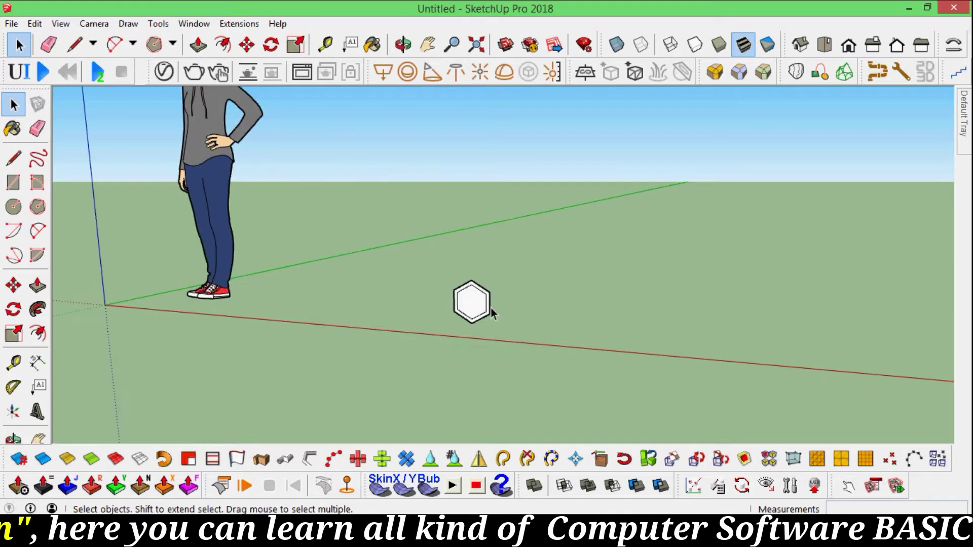
pyautogui.scroll(5, 492, 308)
# Step: Inside the hexagon component, delete the centre face to leave an open hole
pyautogui.click(445, 278)
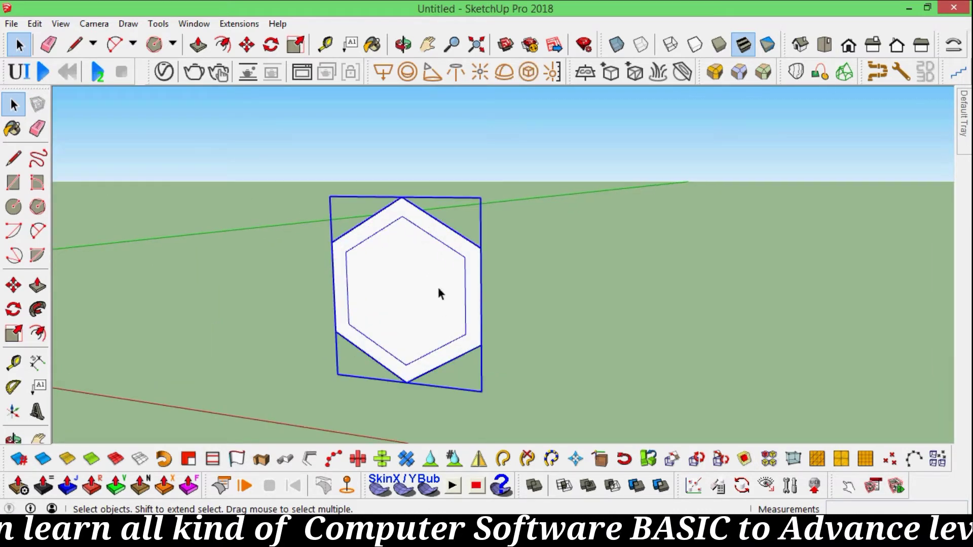
pyautogui.doubleClick(437, 285)
pyautogui.click(432, 284)
pyautogui.press('Delete')
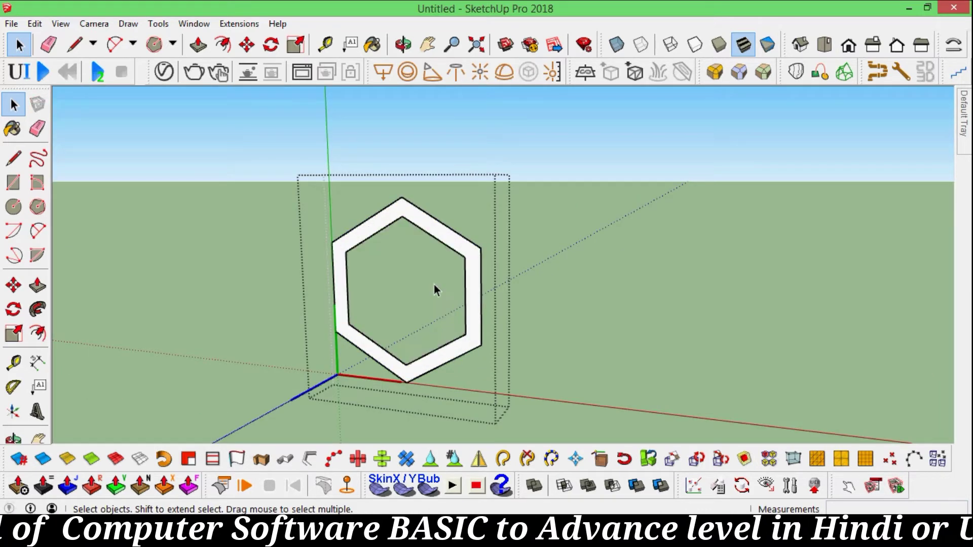
# Step: Orbit to a near-front view and select the hexagon frame for moving
pyautogui.moveTo(578, 336)
pyautogui.mouseDown(button='middle')
pyautogui.moveTo(315, 311)
pyautogui.moveTo(556, 330)
pyautogui.mouseUp(button='middle')
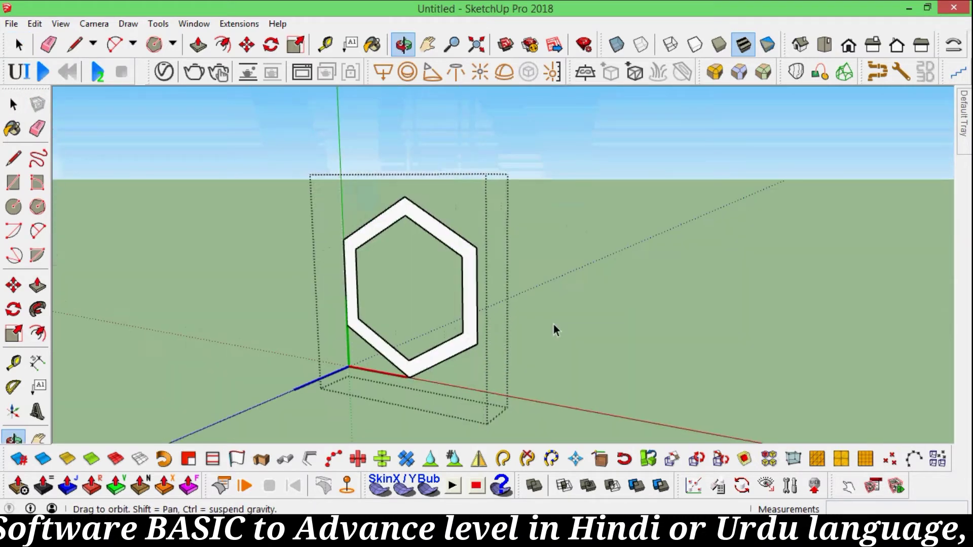
pyautogui.scroll(-3, 556, 304)
pyautogui.moveTo(554, 283)
pyautogui.mouseDown(button='middle')
pyautogui.moveTo(545, 252)
pyautogui.moveTo(598, 318)
pyautogui.moveTo(591, 283)
pyautogui.moveTo(628, 326)
pyautogui.moveTo(592, 342)
pyautogui.mouseUp(button='middle')
pyautogui.scroll(3, 544, 252)
pyautogui.scroll(-3, 597, 325)
pyautogui.scroll(3, 600, 302)
pyautogui.click(564, 325)
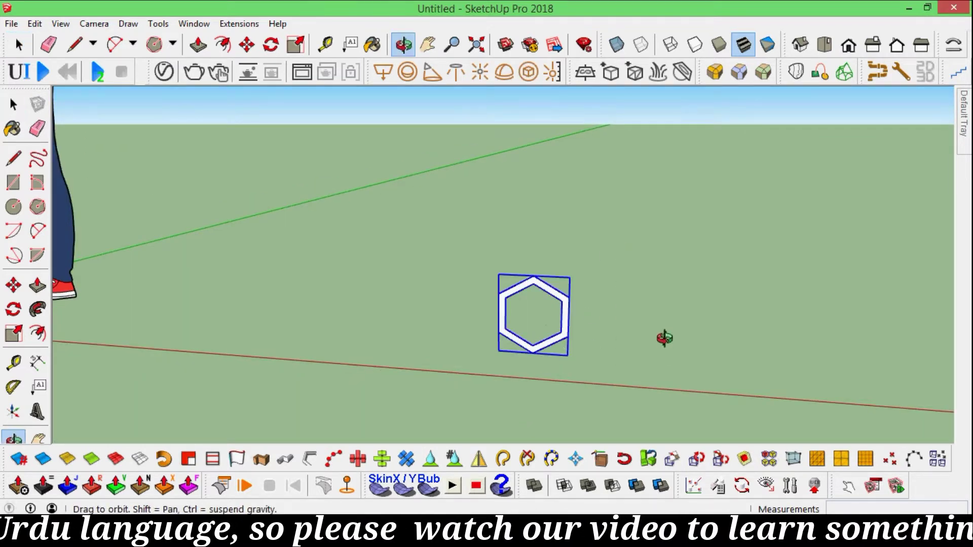
pyautogui.moveTo(663, 337); pyautogui.dragTo(585, 342, button='middle')
pyautogui.press('m')
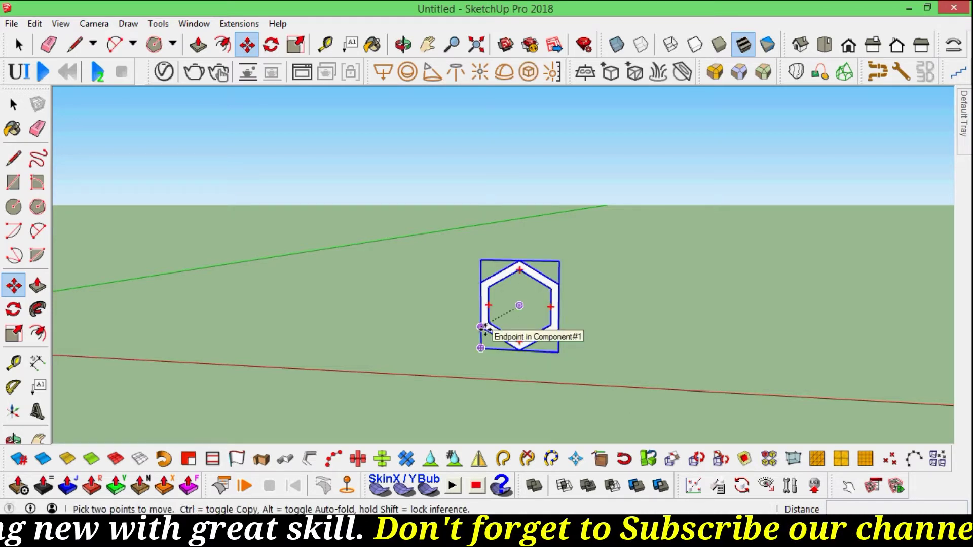
# Step: Copy the hexagon ring diagonally up-right to start a second staggered row
pyautogui.click(481, 327)
pyautogui.press('ctrl')
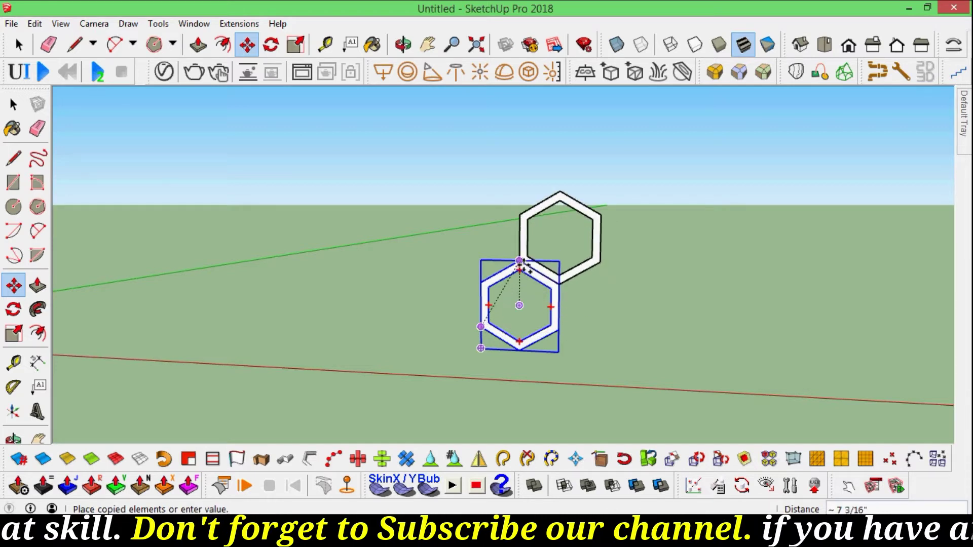
pyautogui.click(519, 262)
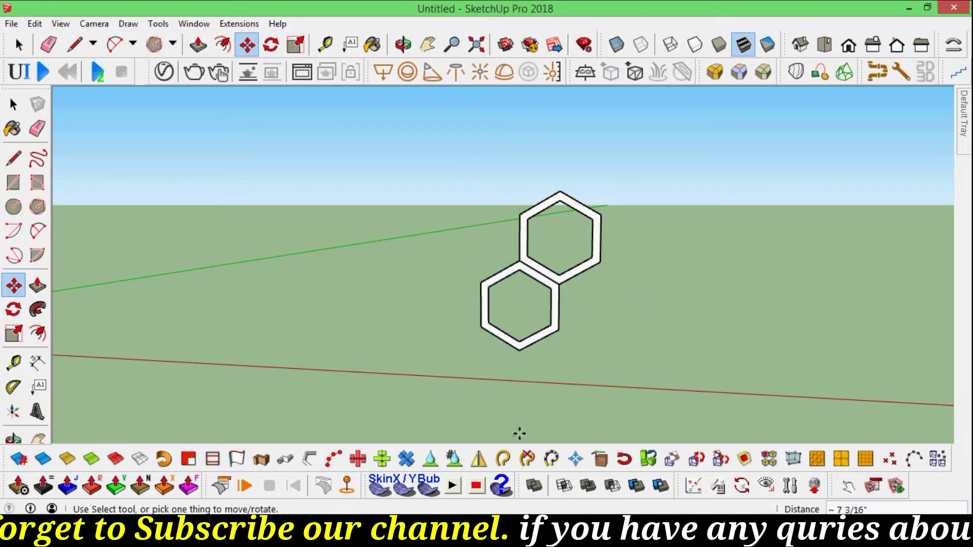
pyautogui.scroll(-4, 405, 293)
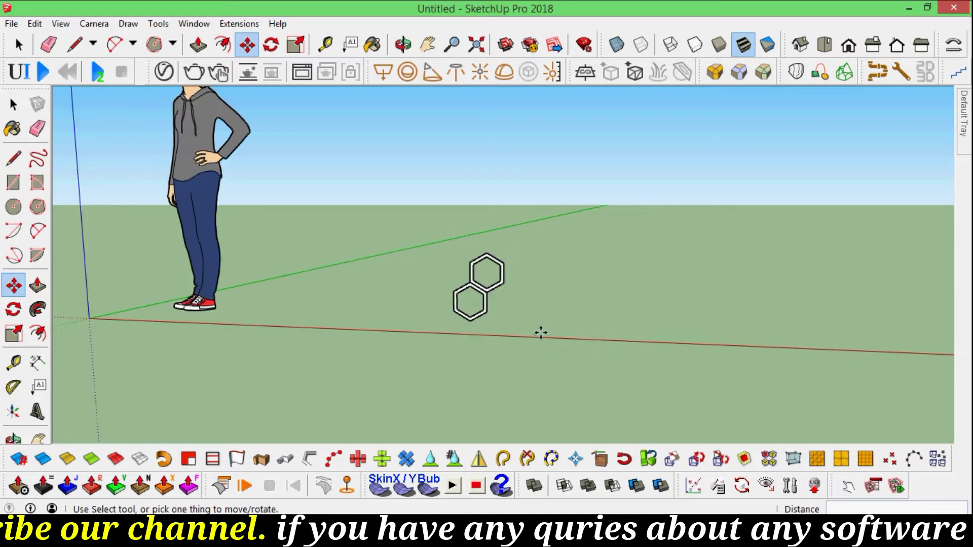
pyautogui.moveTo(541, 332)
pyautogui.mouseDown(button='middle')
pyautogui.moveTo(556, 330)
pyautogui.moveTo(539, 313)
pyautogui.mouseUp(button='middle')
# Step: Select both staggered hexagon rings
pyautogui.press('space')
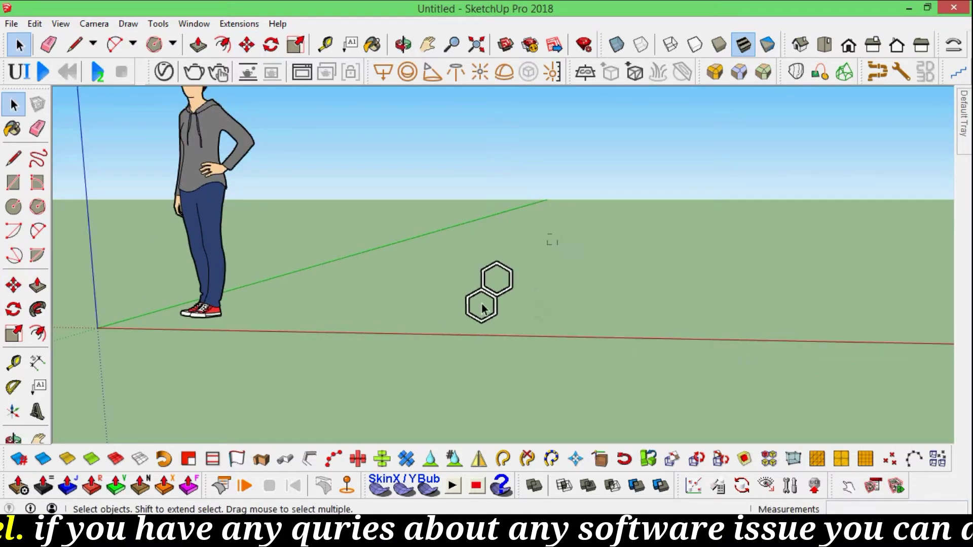
pyautogui.moveTo(519, 261); pyautogui.dragTo(490, 338)
pyautogui.scroll(3, 560, 292)
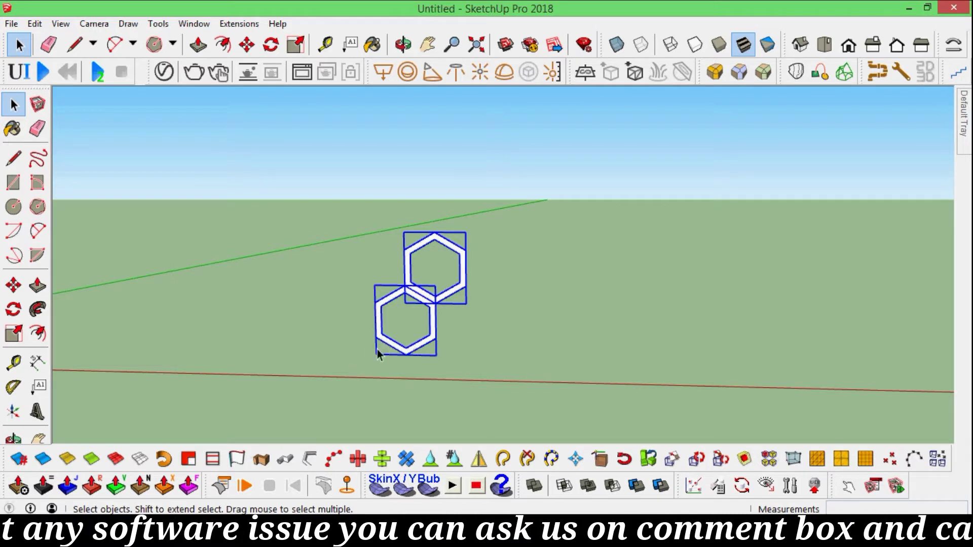
# Step: Copy the hexagon pair sideways along red and array it x8 into a two-row strip
pyautogui.press('m')
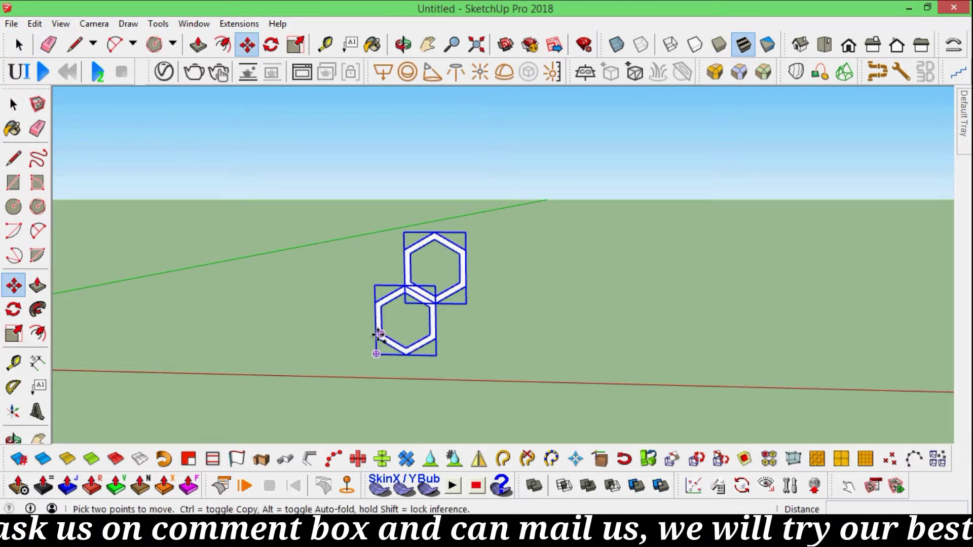
pyautogui.scroll(3, 375, 344)
pyautogui.press('ctrl')
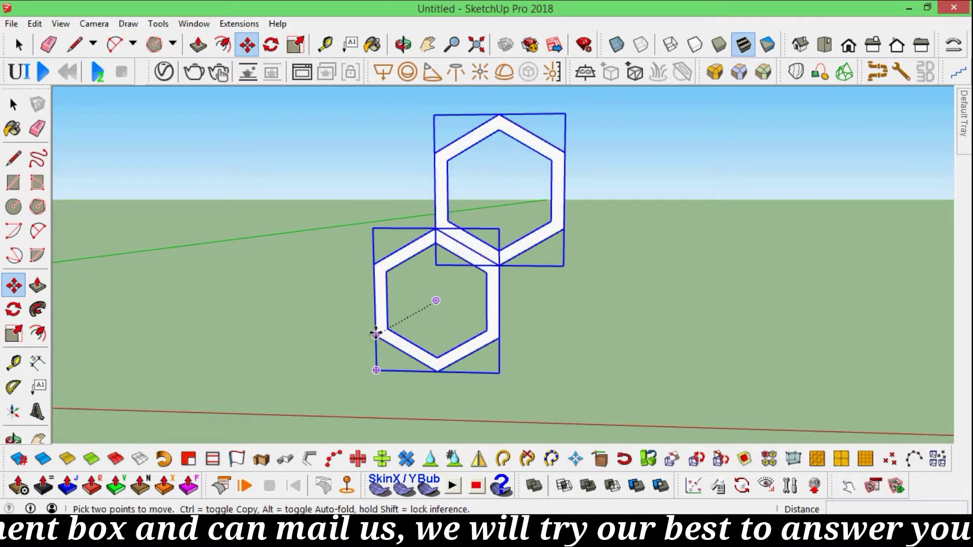
pyautogui.click(375, 335)
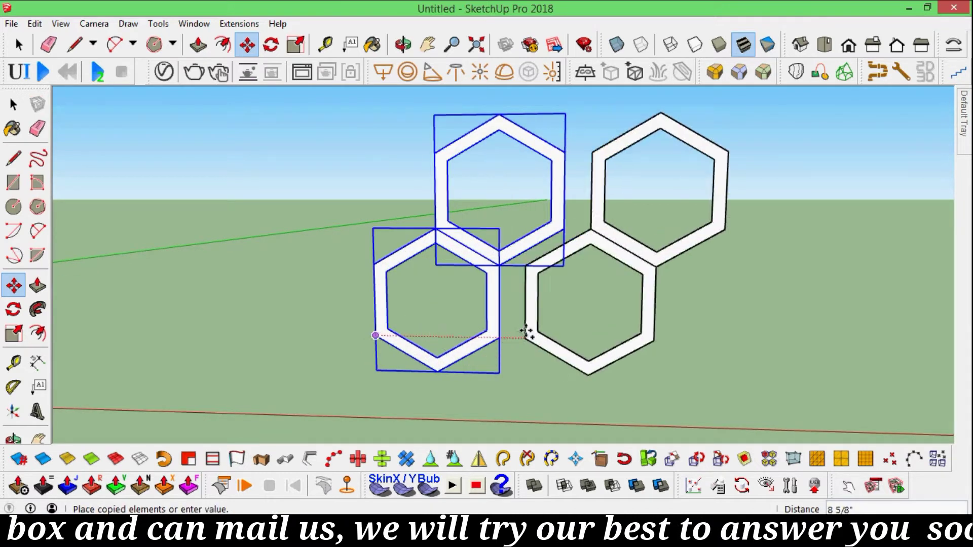
pyautogui.click(499, 336)
pyautogui.write('x8')
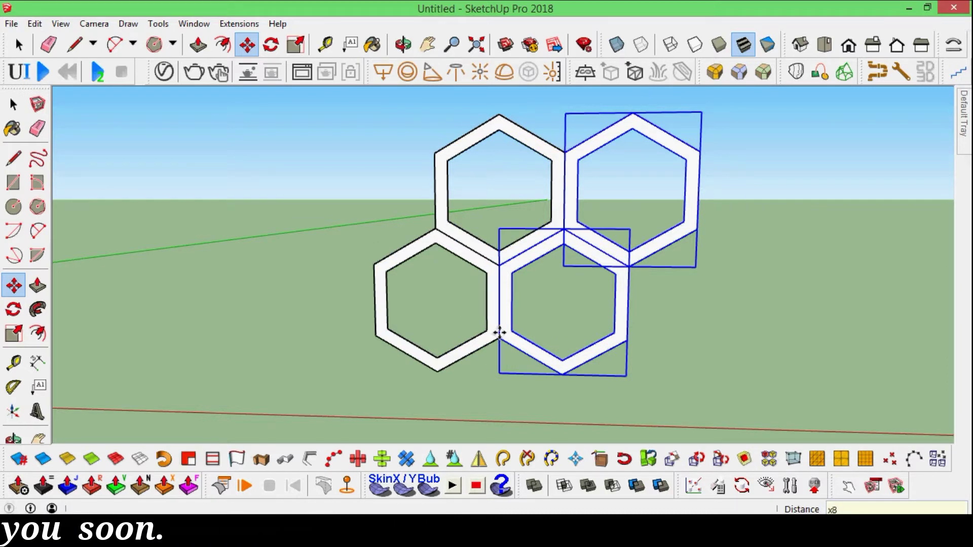
pyautogui.press('Return')
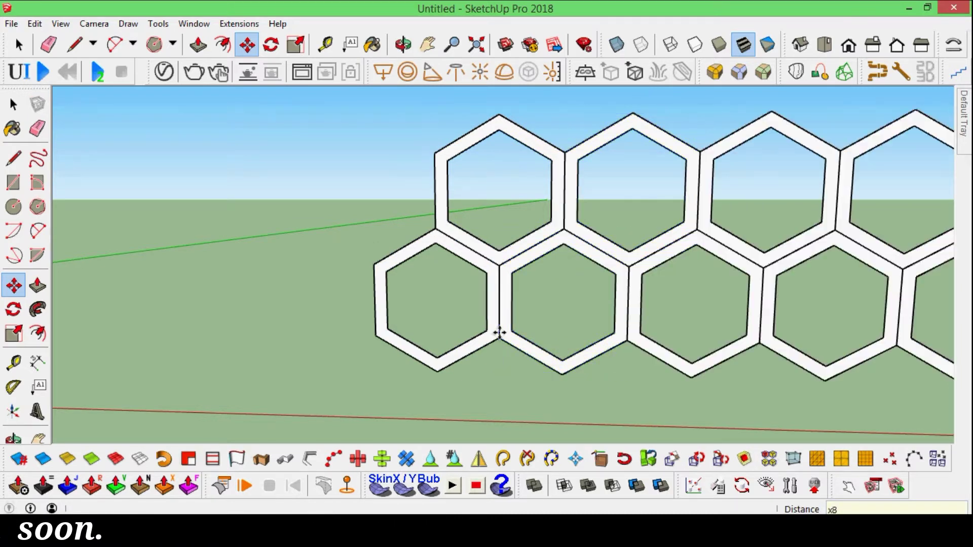
pyautogui.scroll(-3, 473, 330)
pyautogui.scroll(-2, 446, 324)
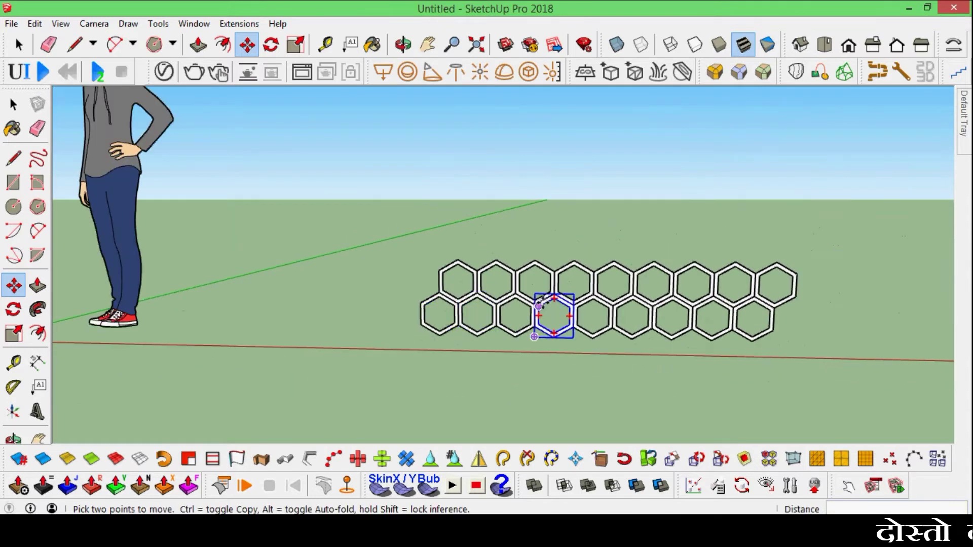
pyautogui.moveTo(554, 328)
pyautogui.mouseDown(button='middle')
pyautogui.moveTo(560, 315)
pyautogui.moveTo(496, 284)
pyautogui.mouseUp(button='middle')
# Step: Window-select every hexagon in both rows of the strip
pyautogui.press('space')
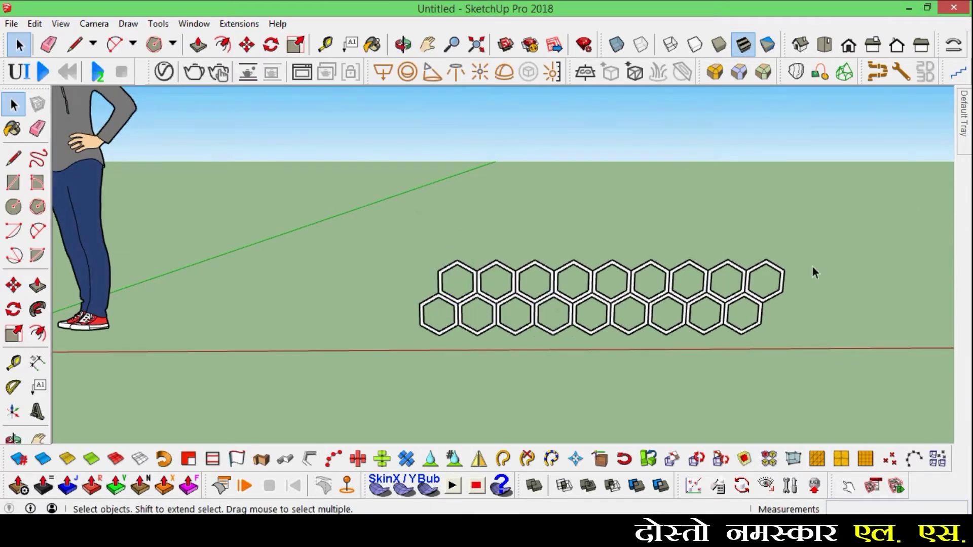
pyautogui.moveTo(558, 338)
pyautogui.mouseDown()
pyautogui.moveTo(382, 345)
pyautogui.moveTo(418, 342)
pyautogui.mouseUp()
pyautogui.scroll(1, 510, 295)
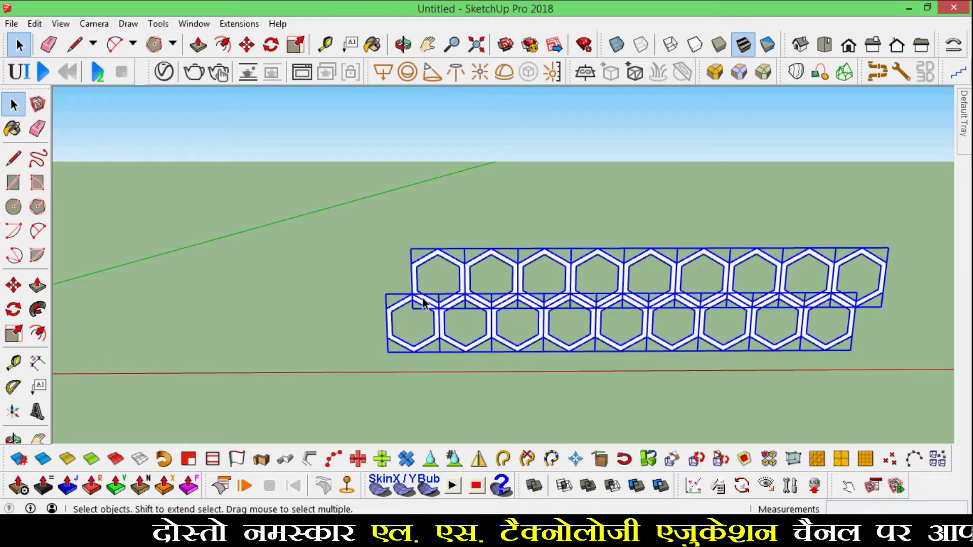
# Step: Copy the two-row strip upward and array it x6 into a tall honeycomb panel
pyautogui.press('m')
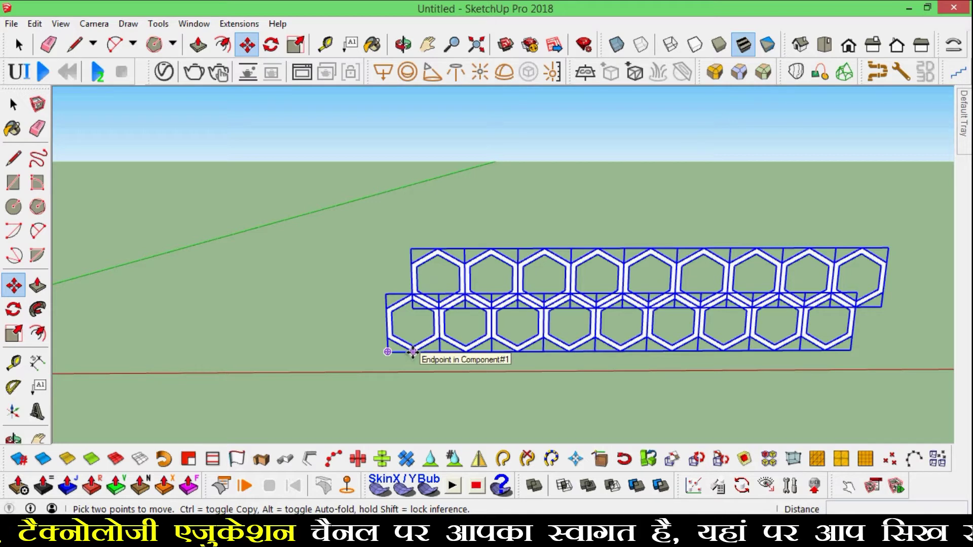
pyautogui.click(412, 351)
pyautogui.press('ctrl')
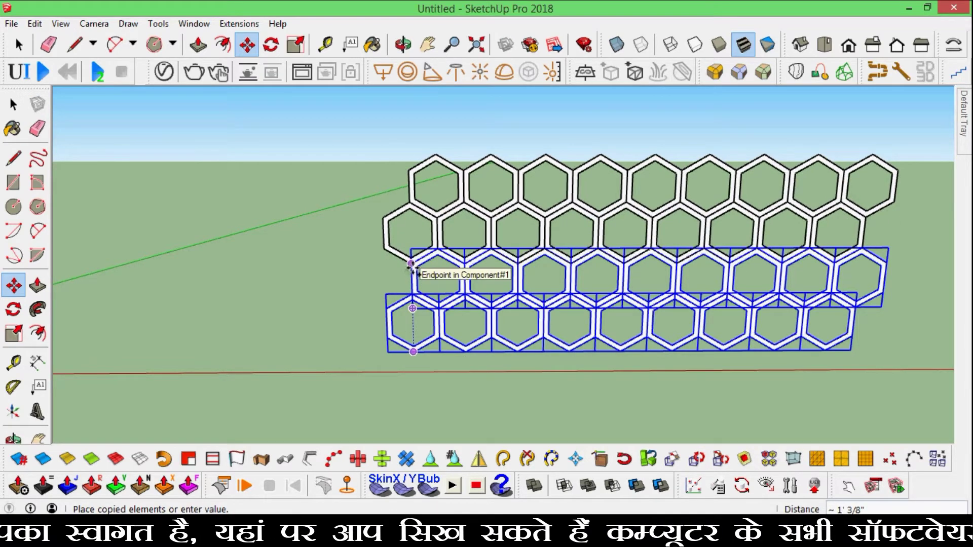
pyautogui.click(413, 264)
pyautogui.write('x6')
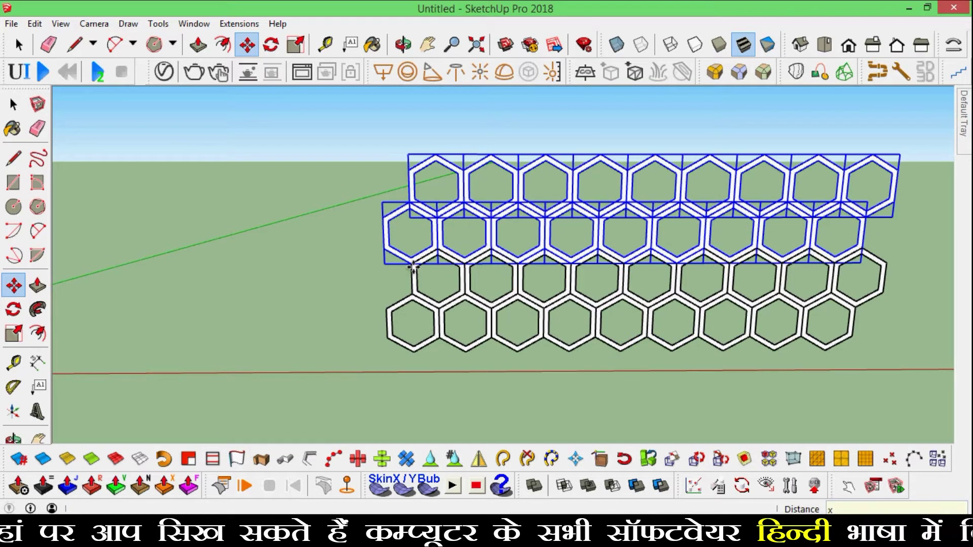
pyautogui.press('Return')
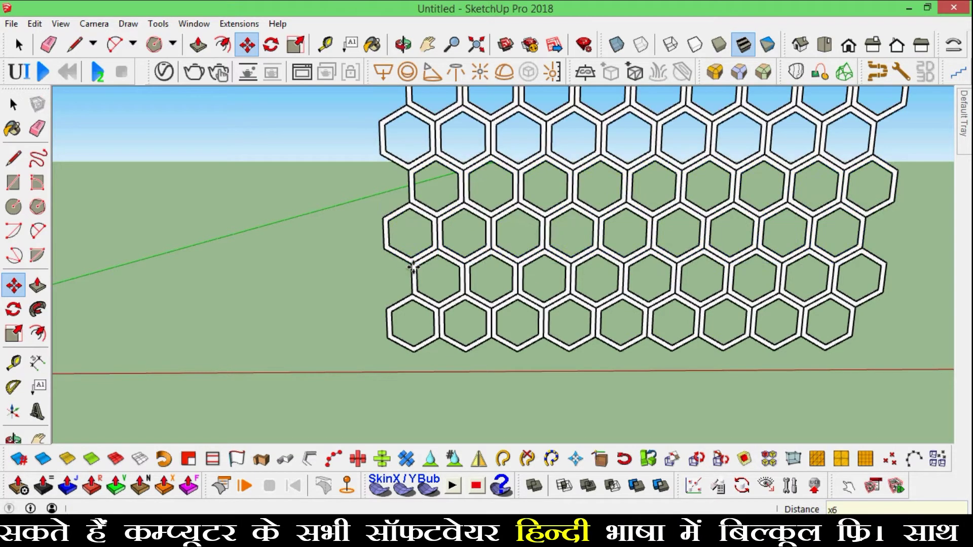
pyautogui.scroll(-3, 413, 267)
pyautogui.scroll(-3, 424, 272)
# Step: Orbit and zoom to an angled view of the honeycomb panel
pyautogui.scroll(-2, 424, 272)
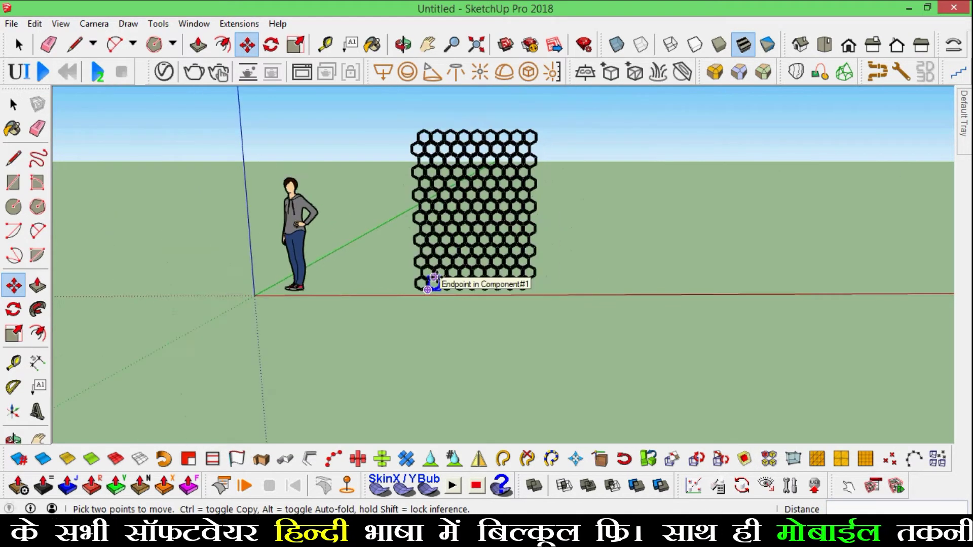
pyautogui.press('space')
pyautogui.scroll(2, 472, 183)
pyautogui.scroll(2, 471, 184)
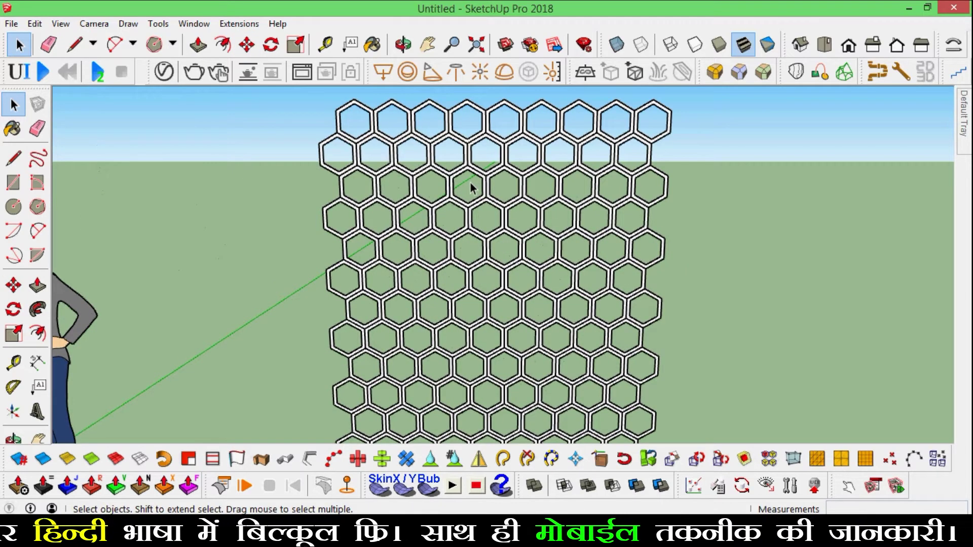
pyautogui.press('o')
pyautogui.scroll(-3, 490, 237)
pyautogui.scroll(5, 494, 230)
pyautogui.press('space')
pyautogui.moveTo(456, 299)
pyautogui.mouseDown(button='middle')
pyautogui.moveTo(482, 289)
pyautogui.moveTo(488, 261)
pyautogui.mouseUp(button='middle')
pyautogui.scroll(-3, 488, 261)
pyautogui.scroll(3, 457, 358)
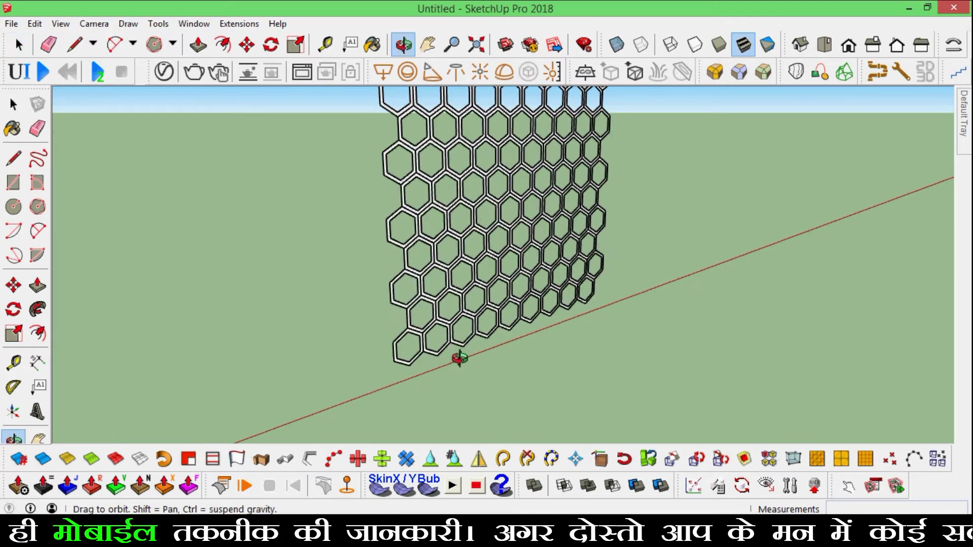
pyautogui.scroll(2, 409, 370)
# Step: Inside the bottom-left hexagon component, push/pull the ring face out about 1 3/8"
pyautogui.click(389, 360)
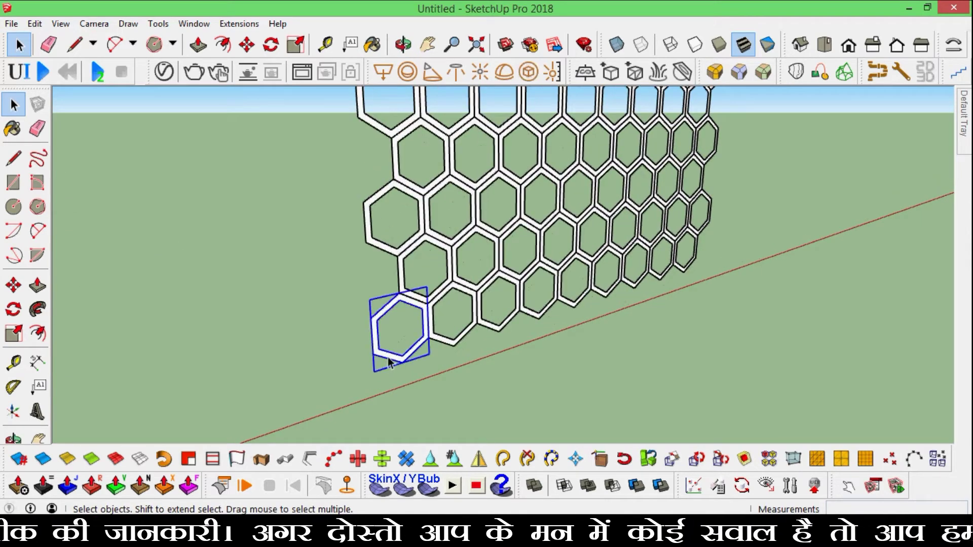
pyautogui.doubleClick(383, 358)
pyautogui.scroll(1, 388, 336)
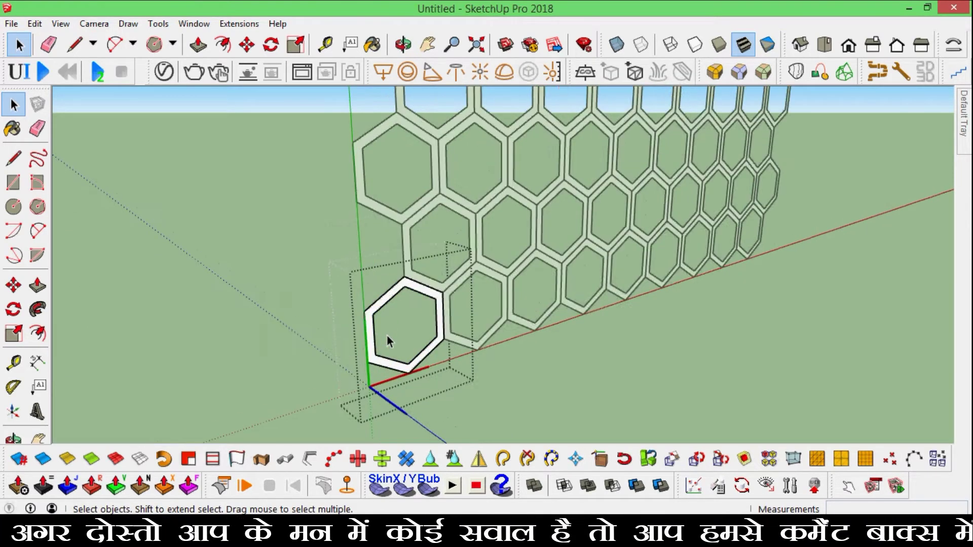
pyautogui.scroll(1, 383, 341)
pyautogui.scroll(1, 375, 337)
pyautogui.click(364, 330)
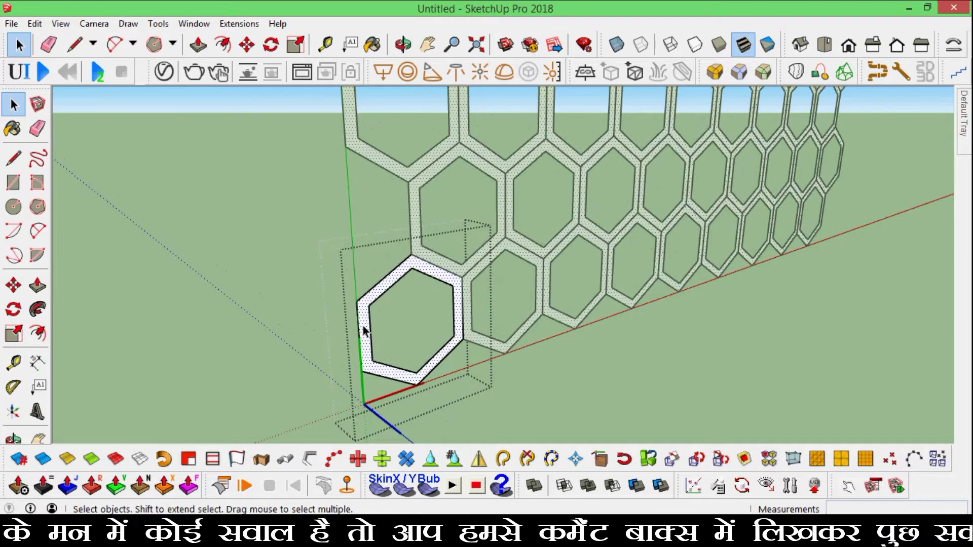
pyautogui.press('p')
pyautogui.click(361, 334)
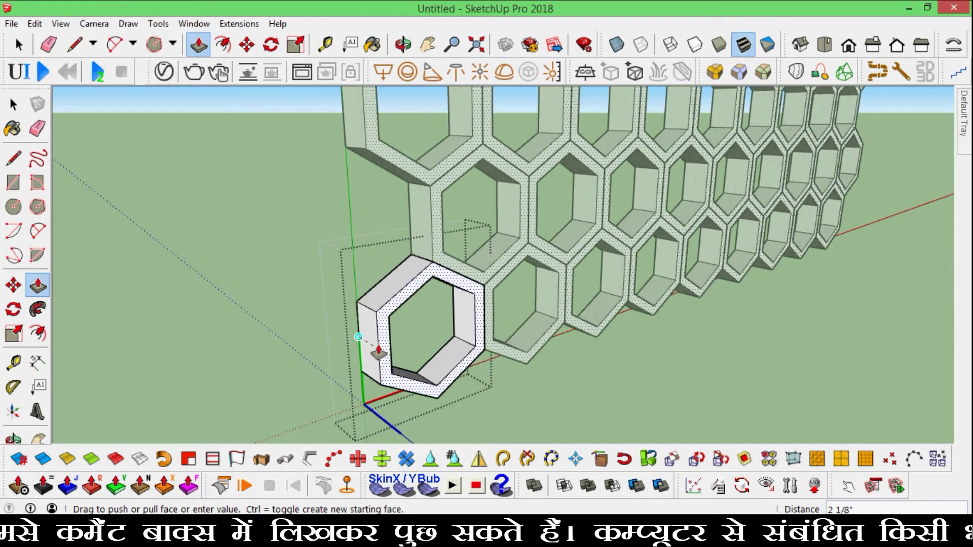
pyautogui.click(373, 347)
# Step: Exit component editing and orbit to an oblique view of the thickened 3D lattice
pyautogui.scroll(-3, 373, 347)
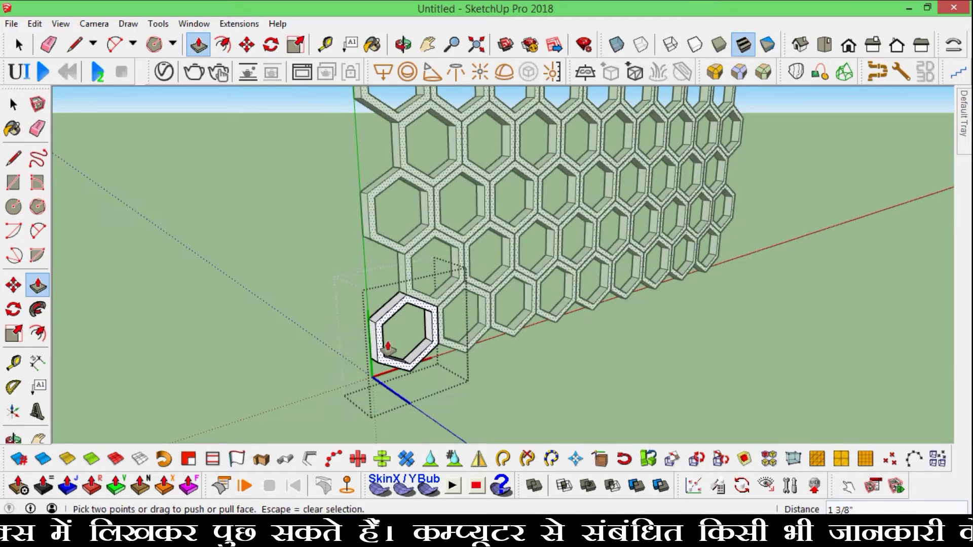
pyautogui.press('space')
pyautogui.click(509, 378)
pyautogui.moveTo(538, 385)
pyautogui.mouseDown(button='middle')
pyautogui.moveTo(756, 365)
pyautogui.moveTo(522, 359)
pyautogui.mouseUp(button='middle')
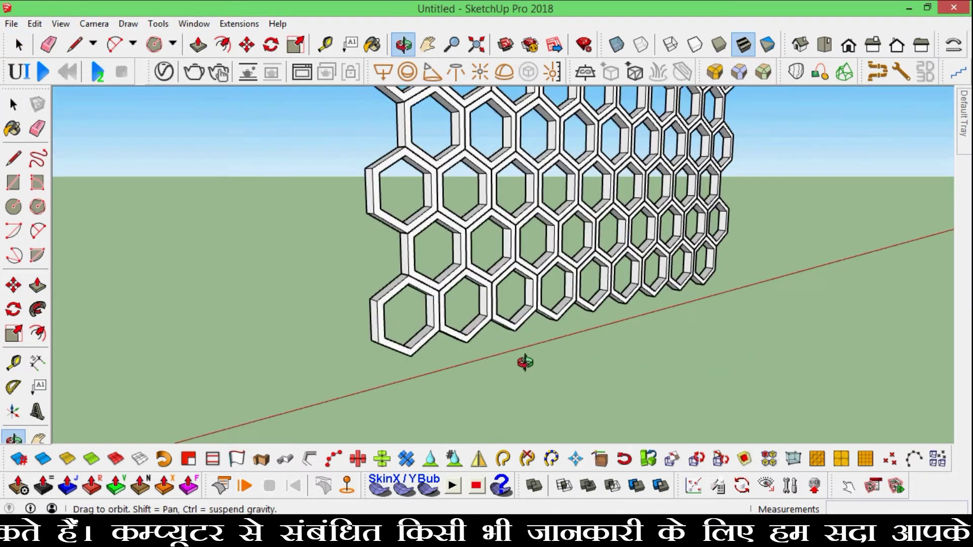
pyautogui.scroll(-2, 488, 387)
pyautogui.scroll(-2, 458, 351)
pyautogui.scroll(-2, 459, 352)
pyautogui.moveTo(459, 352)
pyautogui.mouseDown(button='middle')
pyautogui.moveTo(445, 247)
pyautogui.moveTo(684, 250)
pyautogui.moveTo(517, 248)
pyautogui.moveTo(572, 236)
pyautogui.moveTo(507, 238)
pyautogui.mouseUp(button='middle')
pyautogui.scroll(5, 444, 247)
# Step: Draw lines closing a rectangular frame face around the honeycomb panel
pyautogui.scroll(-2, 507, 238)
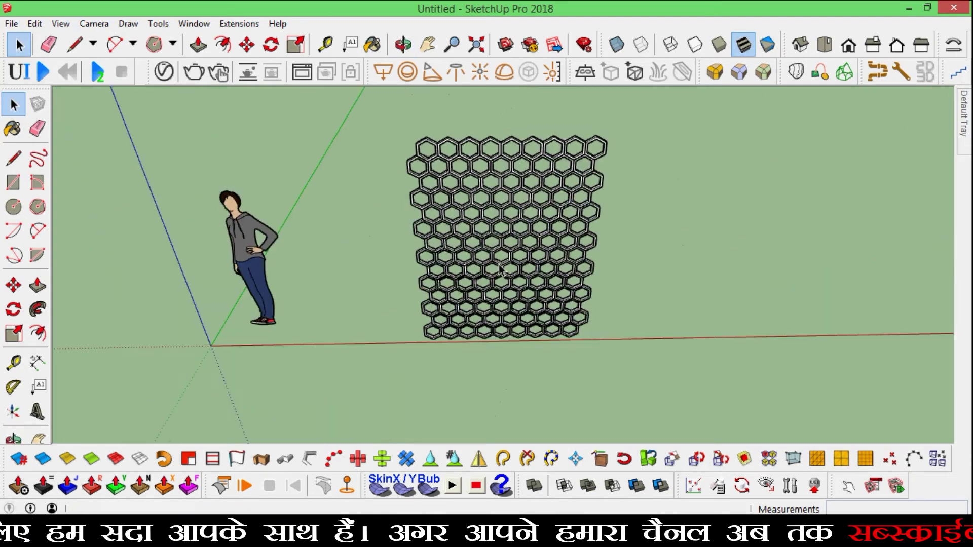
pyautogui.scroll(3, 560, 222)
pyautogui.moveTo(560, 222); pyautogui.dragTo(558, 139, button='middle')
pyautogui.press('space')
pyautogui.scroll(-1, 488, 206)
pyautogui.scroll(-3, 489, 233)
pyautogui.moveTo(489, 206)
pyautogui.mouseDown(button='middle')
pyautogui.moveTo(489, 233)
pyautogui.moveTo(498, 185)
pyautogui.moveTo(510, 242)
pyautogui.mouseUp(button='middle')
pyautogui.scroll(3, 492, 256)
pyautogui.scroll(-2, 489, 250)
pyautogui.scroll(-3, 500, 217)
pyautogui.scroll(3, 499, 217)
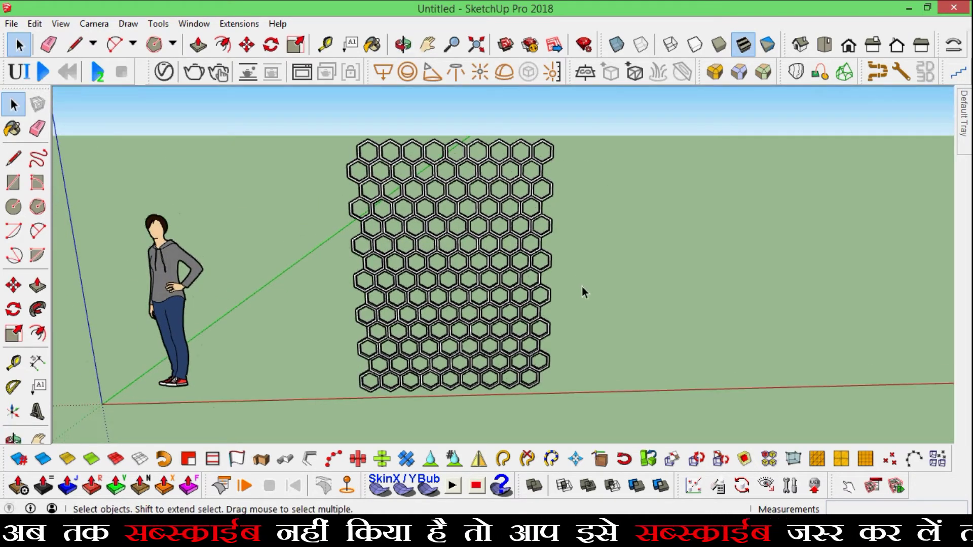
pyautogui.press('l')
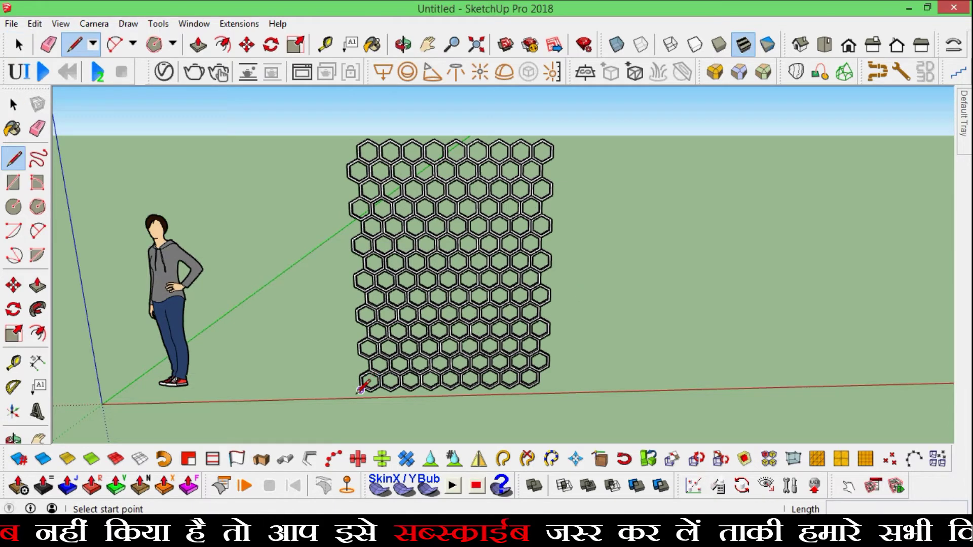
pyautogui.scroll(3, 361, 389)
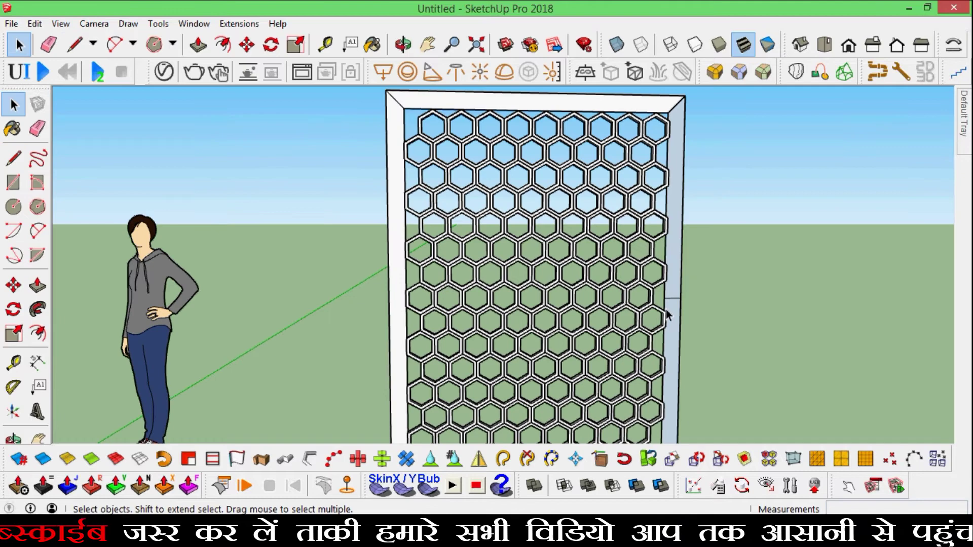
# Step: Erase the stray edges splitting the frame's left and top sides
pyautogui.press('e')
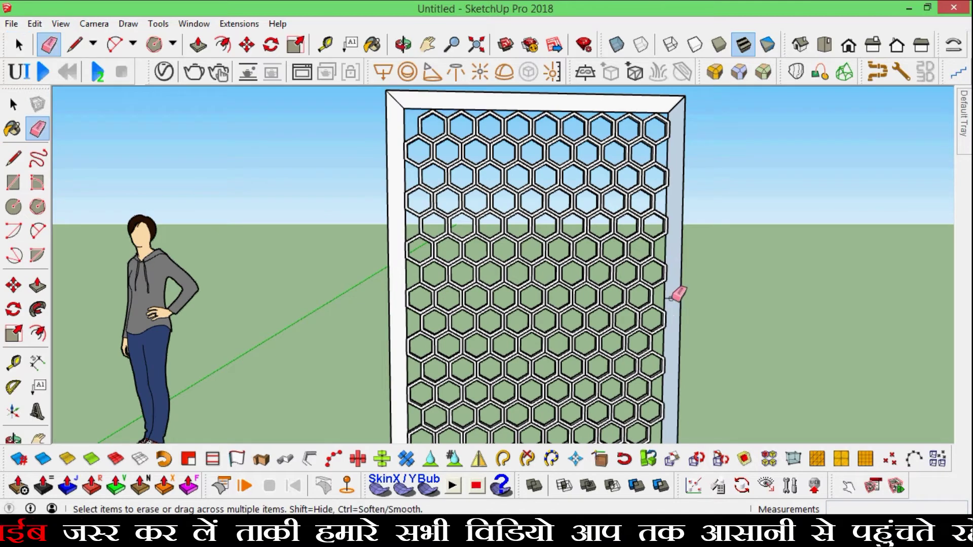
pyautogui.scroll(-3, 702, 220)
pyautogui.scroll(2, 649, 400)
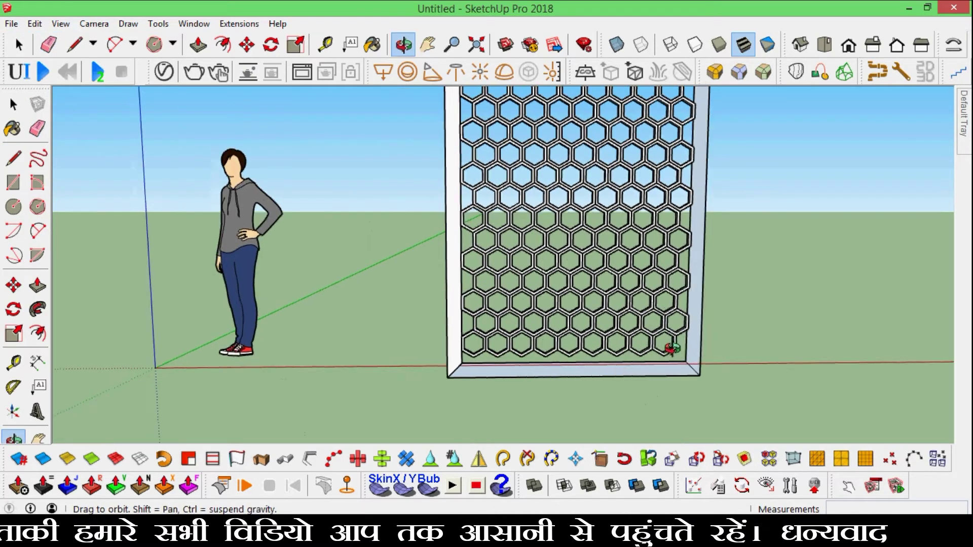
pyautogui.scroll(1, 456, 383)
pyautogui.scroll(3, 468, 349)
pyautogui.click(458, 354)
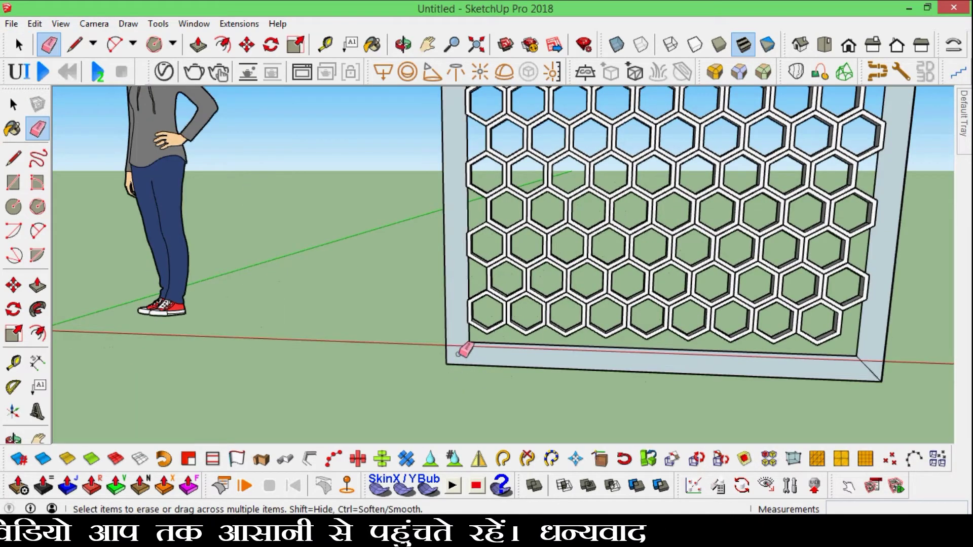
pyautogui.scroll(-2, 851, 294)
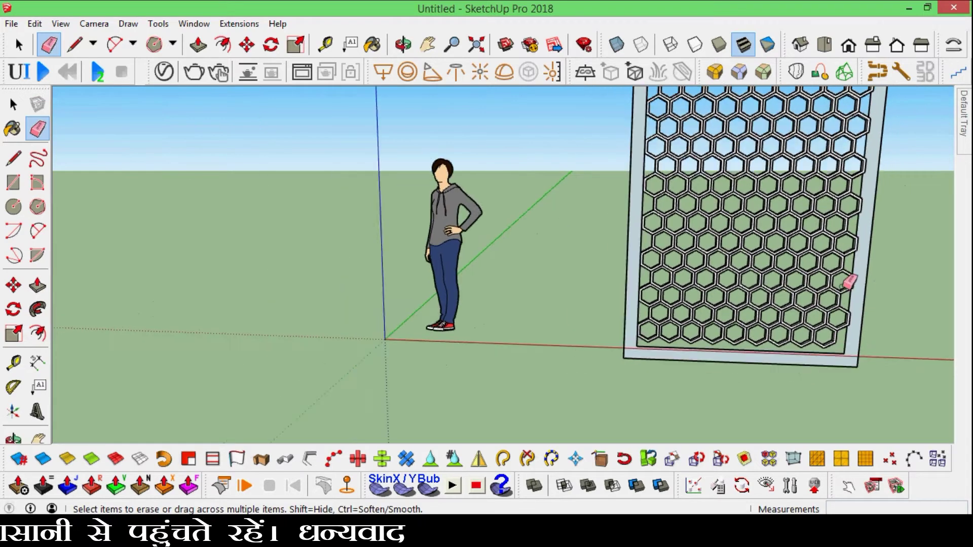
pyautogui.scroll(-1, 699, 143)
pyautogui.scroll(2, 699, 131)
pyautogui.scroll(2, 700, 133)
pyautogui.click(694, 133)
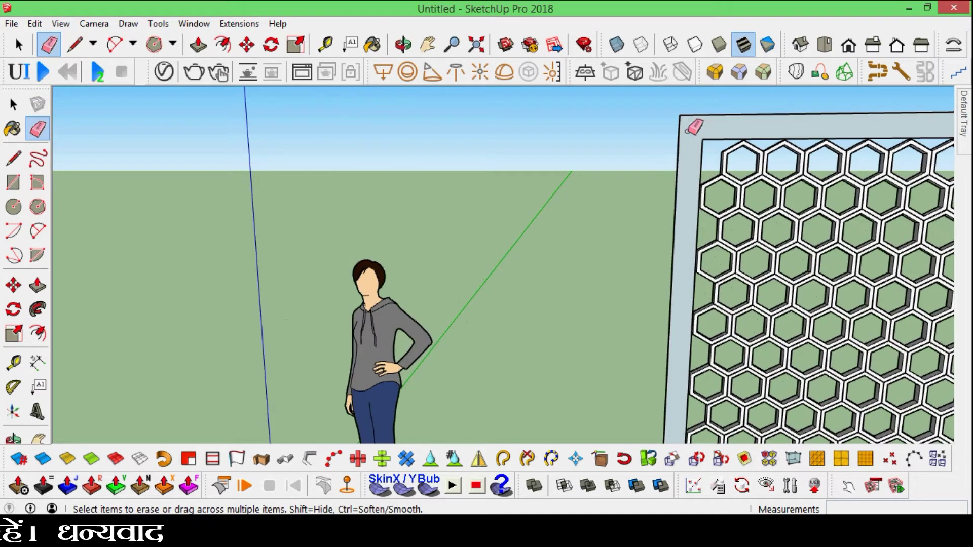
pyautogui.scroll(-2, 843, 148)
pyautogui.scroll(2, 793, 159)
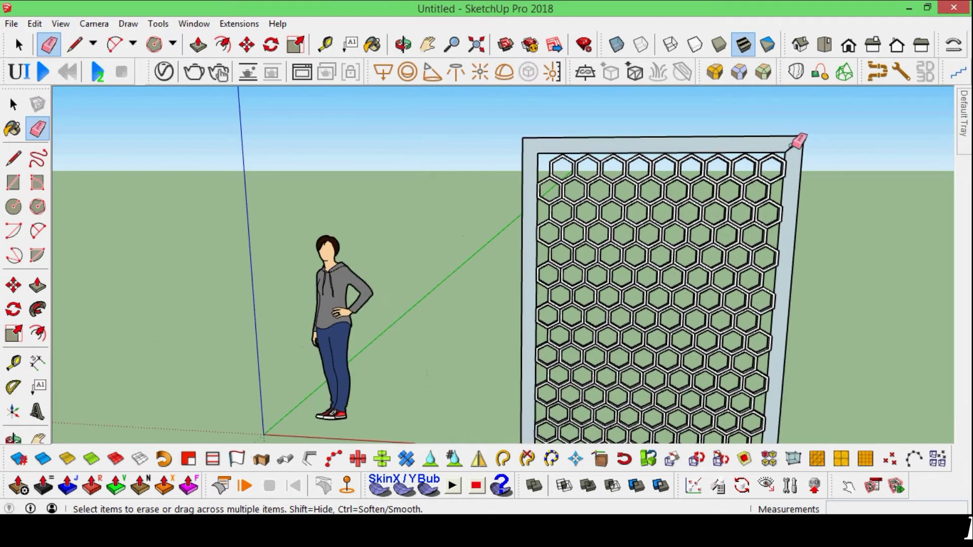
pyautogui.moveTo(728, 185)
pyautogui.mouseDown(button='middle')
pyautogui.moveTo(608, 275)
pyautogui.moveTo(576, 282)
pyautogui.moveTo(614, 276)
pyautogui.mouseUp(button='middle')
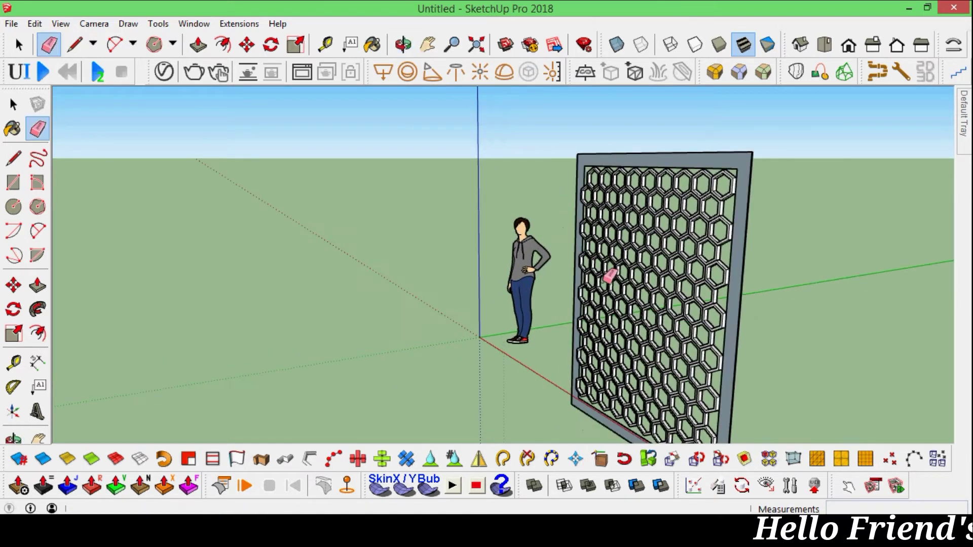
pyautogui.press('p')
pyautogui.moveTo(734, 294)
pyautogui.mouseDown(button='middle')
pyautogui.moveTo(775, 306)
pyautogui.moveTo(689, 330)
pyautogui.moveTo(496, 276)
pyautogui.mouseUp(button='middle')
# Step: Push/Pull the frame border to a thickness of 1 7/16"
pyautogui.click(432, 212)
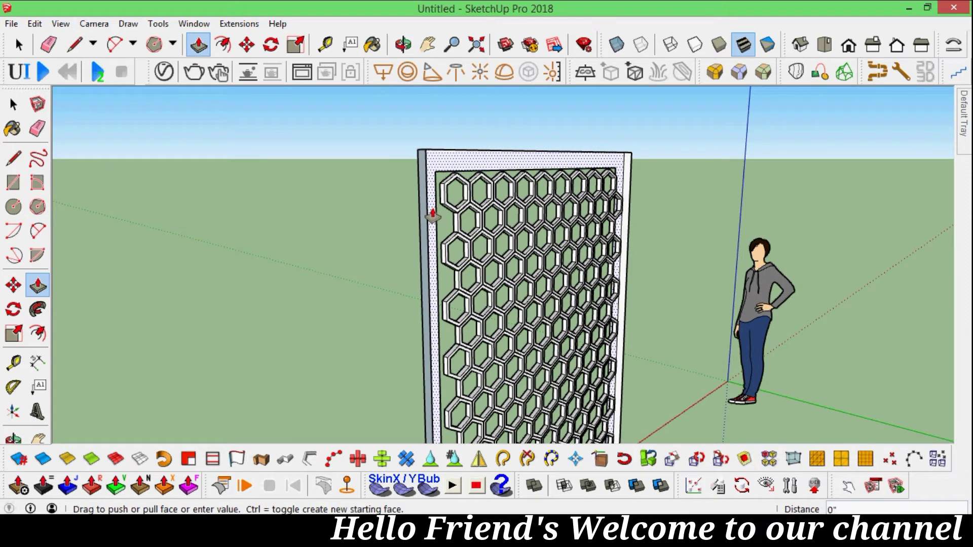
pyautogui.click(429, 199)
pyautogui.scroll(-2, 429, 199)
pyautogui.moveTo(548, 156)
pyautogui.mouseDown(button='middle')
pyautogui.moveTo(561, 208)
pyautogui.moveTo(775, 211)
pyautogui.moveTo(824, 192)
pyautogui.moveTo(628, 230)
pyautogui.moveTo(779, 259)
pyautogui.moveTo(561, 283)
pyautogui.mouseUp(button='middle')
pyautogui.scroll(3, 541, 261)
pyautogui.scroll(2, 541, 261)
pyautogui.scroll(-3, 651, 318)
# Step: Select the frame border and start moving it from a base point
pyautogui.press('space')
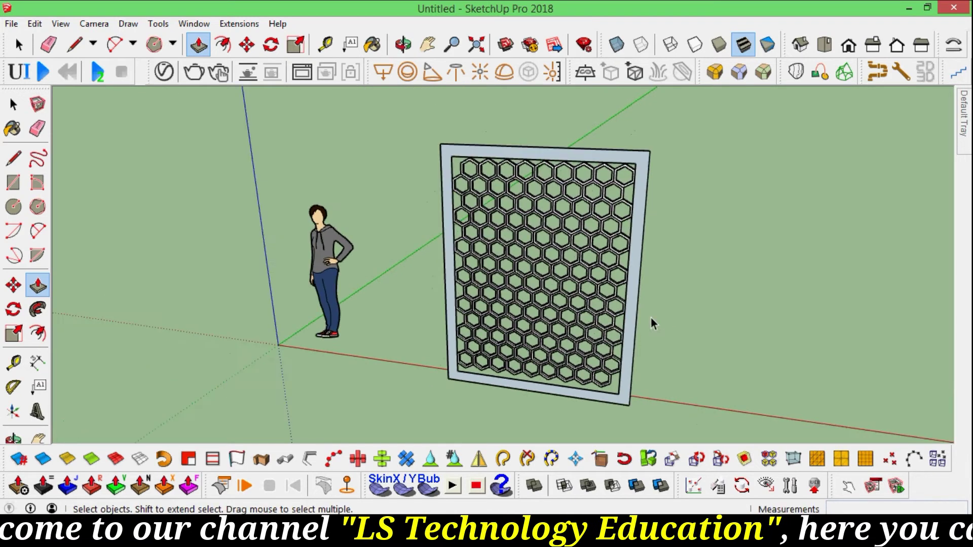
pyautogui.moveTo(691, 302)
pyautogui.mouseDown(button='middle')
pyautogui.moveTo(718, 221)
pyautogui.moveTo(725, 274)
pyautogui.moveTo(622, 174)
pyautogui.mouseUp(button='middle')
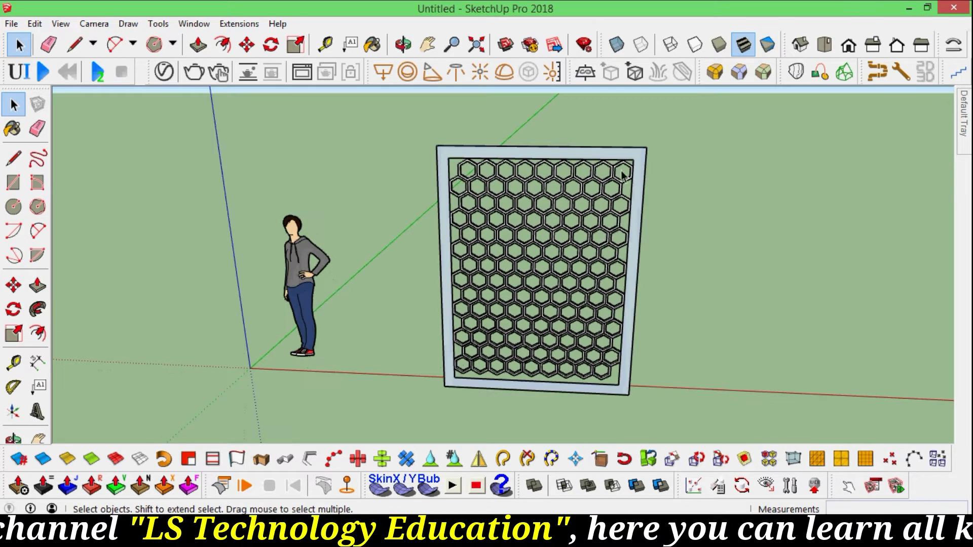
pyautogui.click(645, 166)
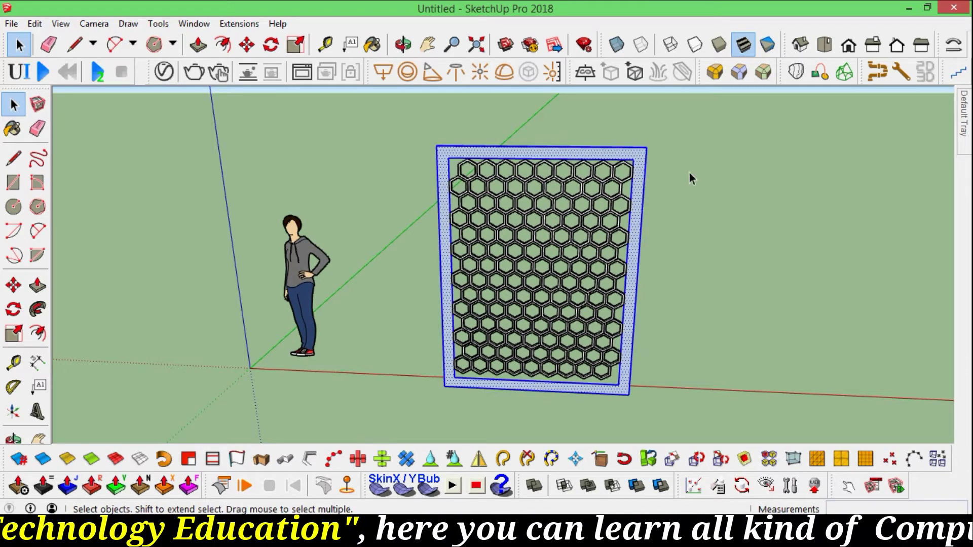
pyautogui.scroll(-2, 713, 231)
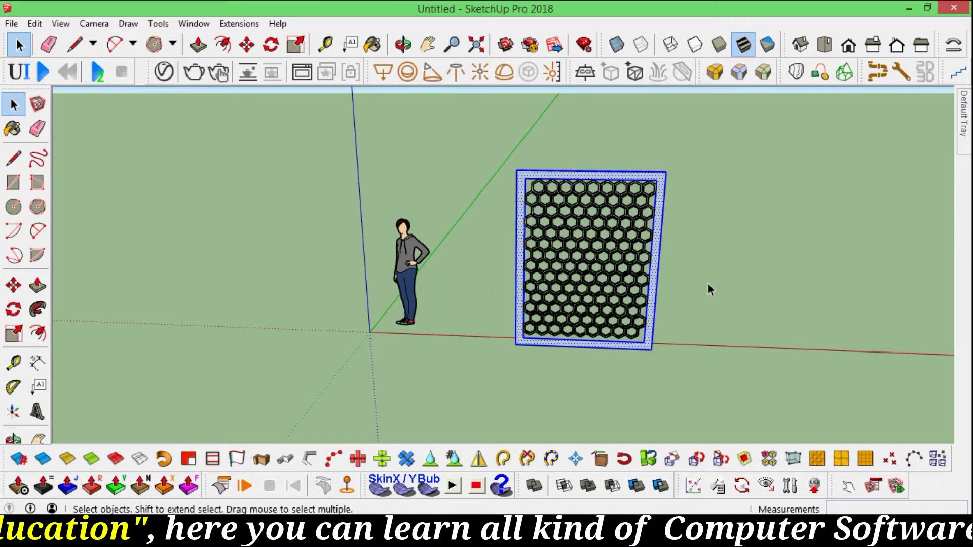
pyautogui.press('m')
pyautogui.click(650, 351)
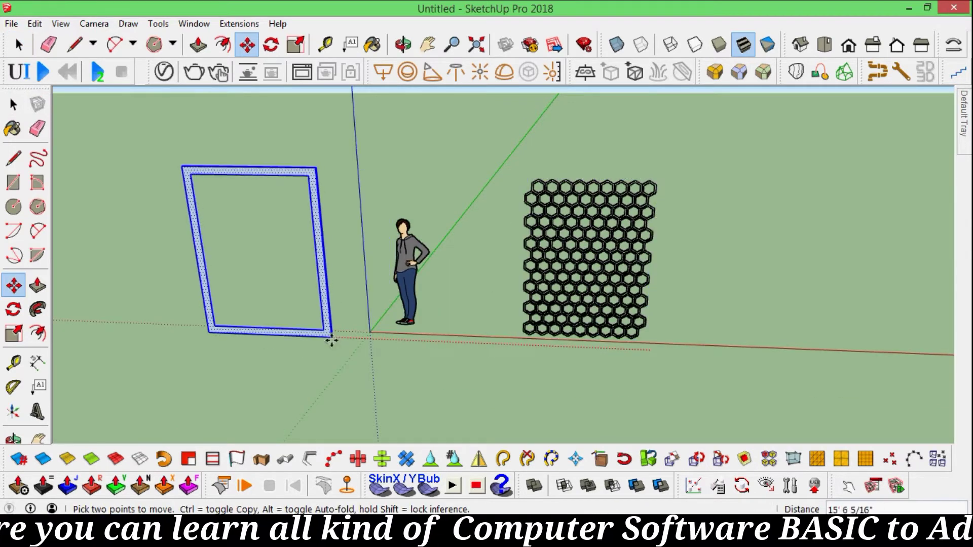
# Step: Drop the frame border to the left of the scale figure
pyautogui.click(337, 335)
pyautogui.press('space')
pyautogui.scroll(-3, 592, 289)
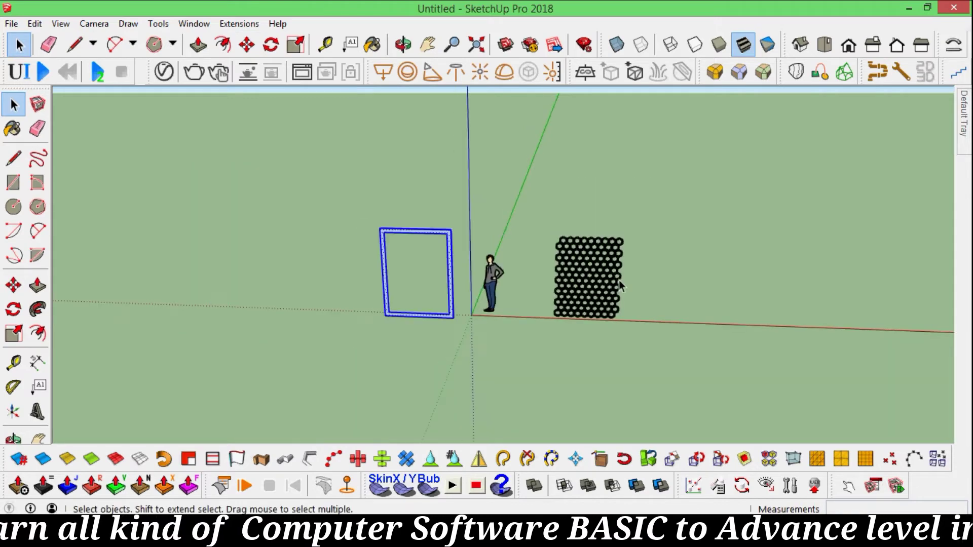
pyautogui.scroll(4, 590, 289)
pyautogui.scroll(3, 588, 290)
pyautogui.scroll(-3, 585, 253)
pyautogui.scroll(-3, 582, 223)
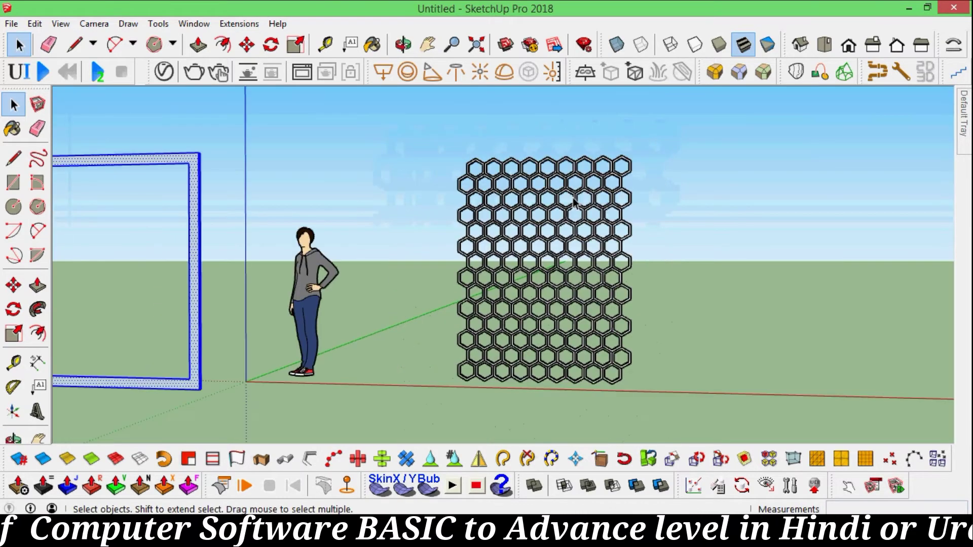
# Step: Orbit back to the honeycomb panel and window-select the whole lattice
pyautogui.moveTo(582, 223)
pyautogui.mouseDown(button='middle')
pyautogui.moveTo(553, 284)
pyautogui.moveTo(495, 275)
pyautogui.moveTo(560, 256)
pyautogui.moveTo(648, 253)
pyautogui.moveTo(445, 304)
pyautogui.moveTo(648, 273)
pyautogui.moveTo(394, 260)
pyautogui.moveTo(477, 257)
pyautogui.mouseUp(button='middle')
pyautogui.scroll(3, 553, 284)
pyautogui.scroll(2, 558, 217)
pyautogui.scroll(-3, 567, 245)
pyautogui.scroll(5, 495, 245)
pyautogui.scroll(-3, 648, 253)
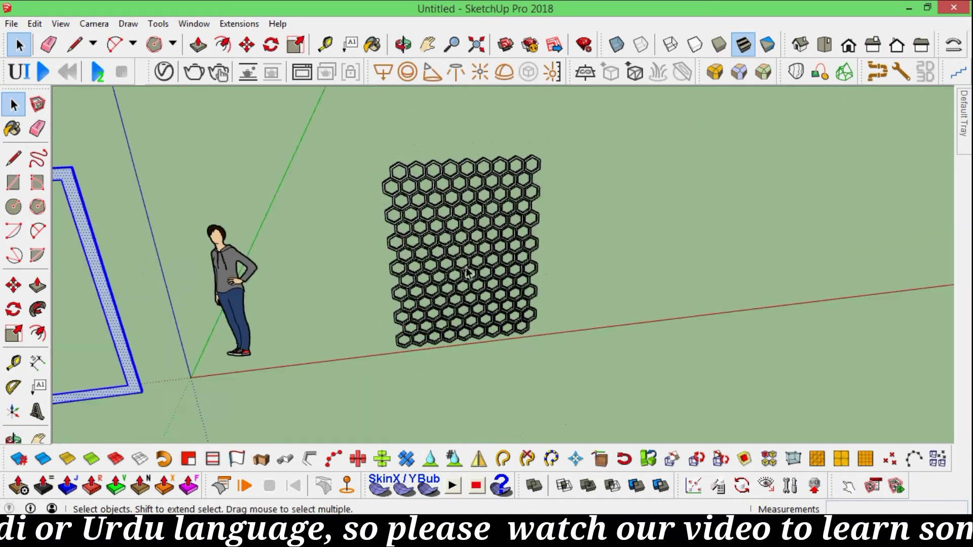
pyautogui.moveTo(341, 147); pyautogui.dragTo(619, 395)
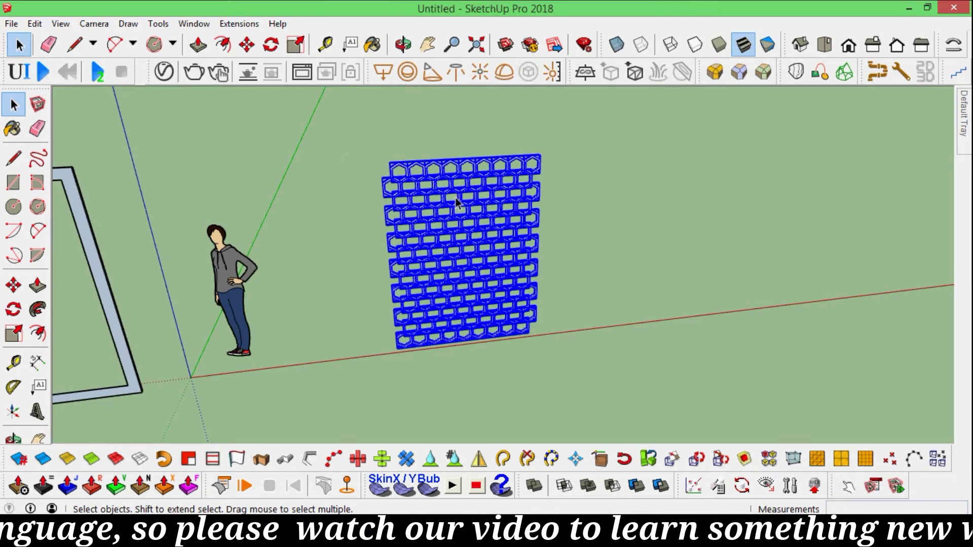
# Step: Window-select the honeycomb lattice and make it a single group
pyautogui.click(473, 202)
pyautogui.moveTo(357, 149); pyautogui.dragTo(582, 365)
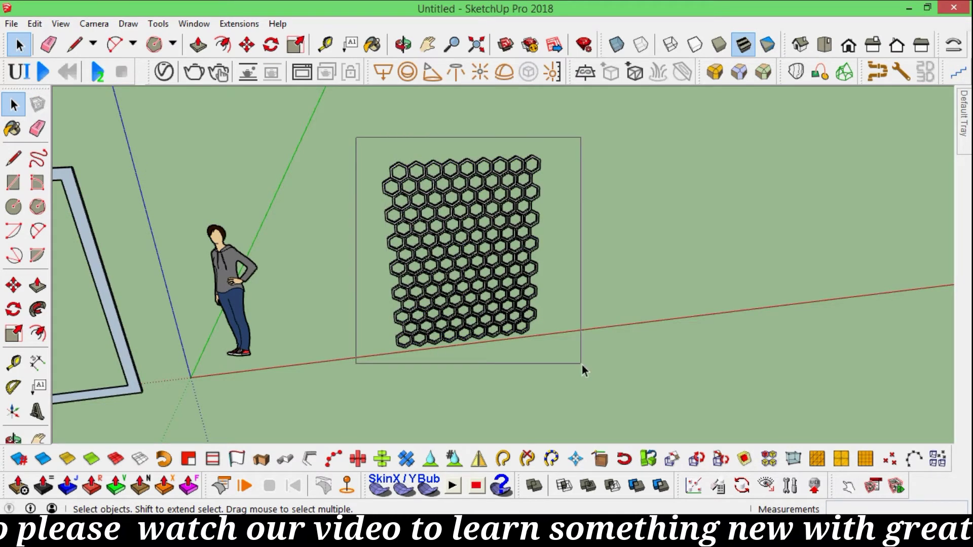
pyautogui.rightClick(484, 213)
pyautogui.click(532, 165)
pyautogui.scroll(-3, 570, 347)
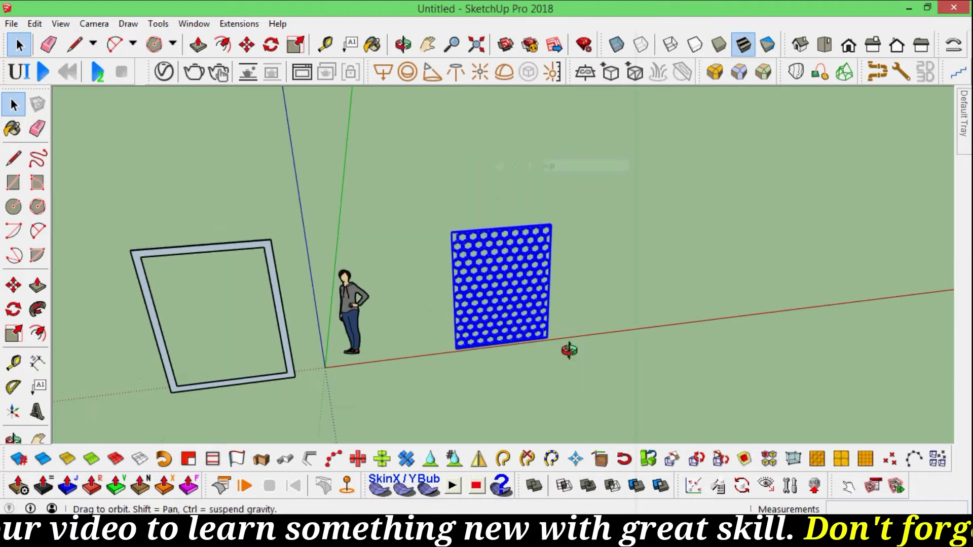
pyautogui.scroll(6, 521, 376)
pyautogui.scroll(2, 473, 361)
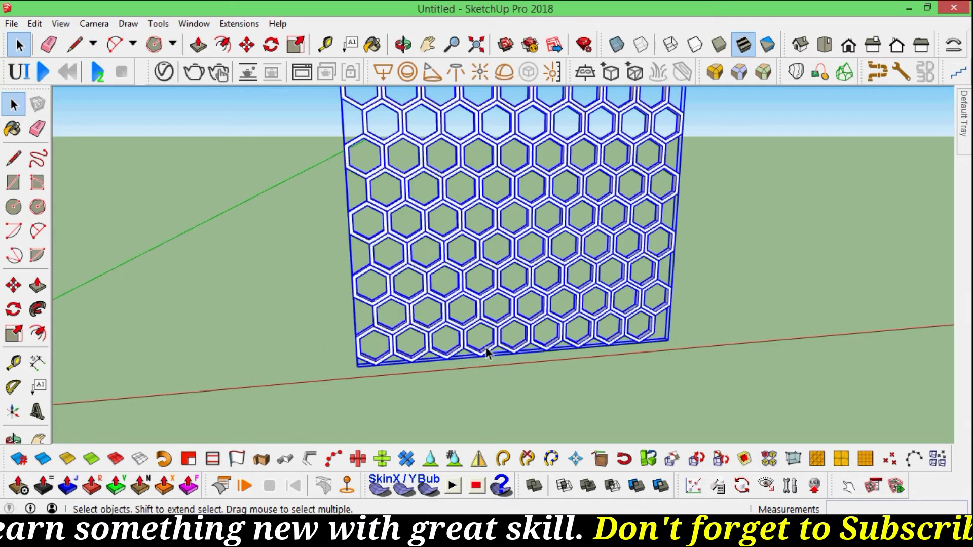
pyautogui.moveTo(487, 353); pyautogui.dragTo(482, 362, button='middle')
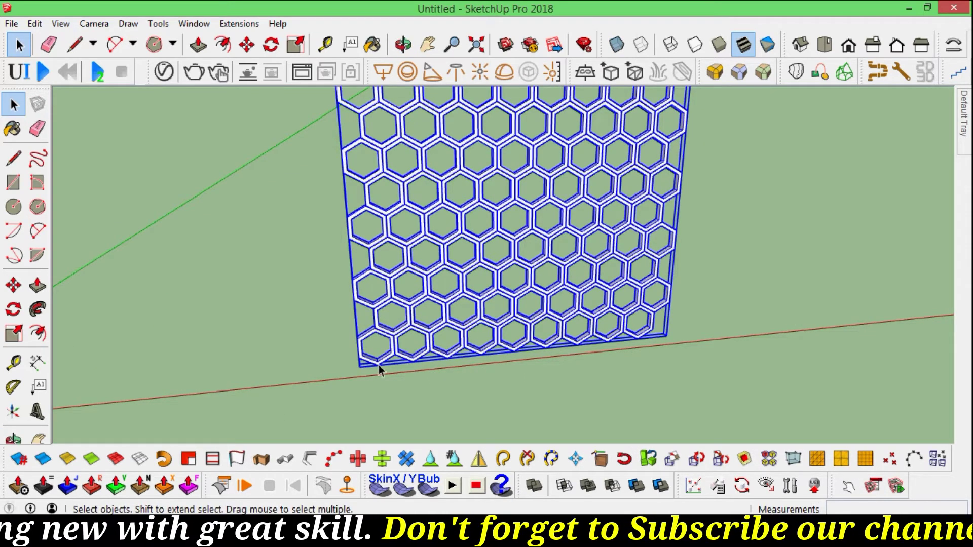
# Step: Draw a line along the panel's bottom edge to its corner
pyautogui.press('l')
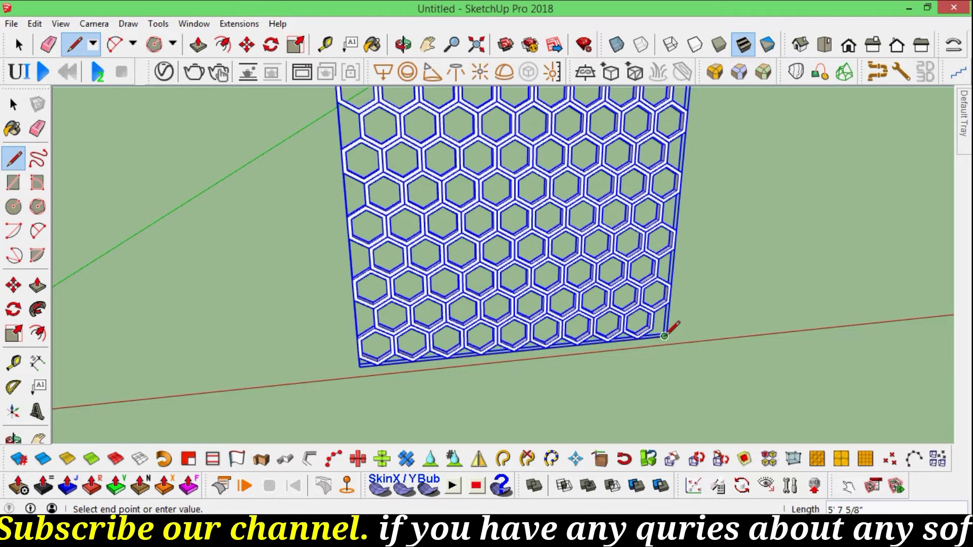
pyautogui.click(664, 335)
pyautogui.press('space')
pyautogui.click(714, 351)
pyautogui.scroll(3, 480, 357)
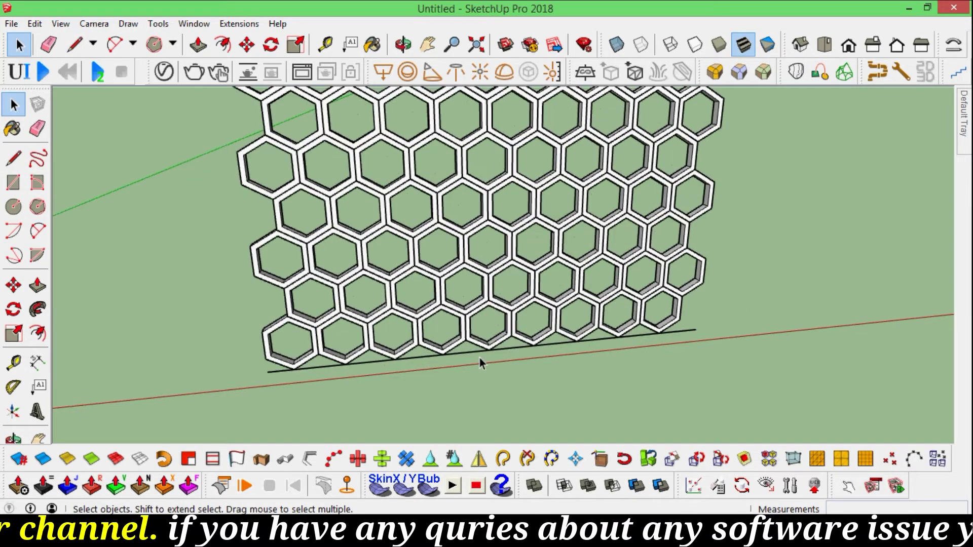
# Step: Check that the honeycomb group selects as one piece, then view it up close
pyautogui.tripleClick(440, 325)
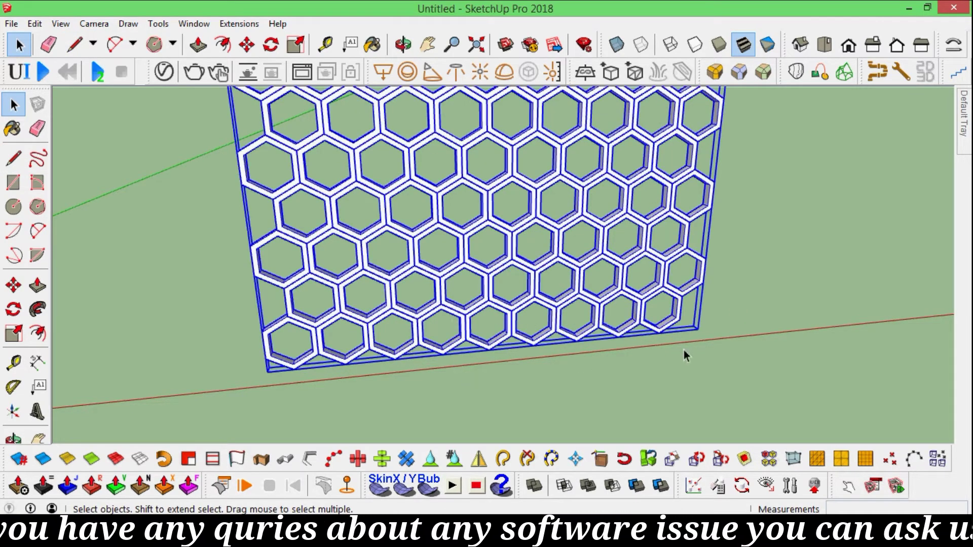
pyautogui.scroll(-1, 774, 284)
pyautogui.scroll(-1, 493, 354)
pyautogui.scroll(-4, 462, 333)
pyautogui.scroll(-2, 621, 265)
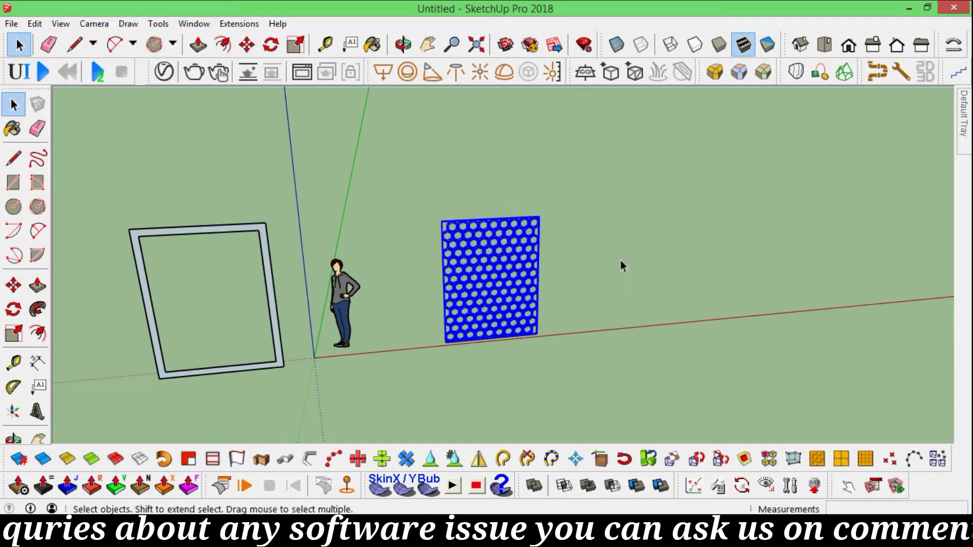
pyautogui.click(614, 294)
pyautogui.scroll(3, 616, 287)
pyautogui.moveTo(568, 301)
pyautogui.mouseDown(button='middle')
pyautogui.moveTo(617, 313)
pyautogui.moveTo(494, 314)
pyautogui.mouseUp(button='middle')
pyautogui.scroll(-2, 625, 363)
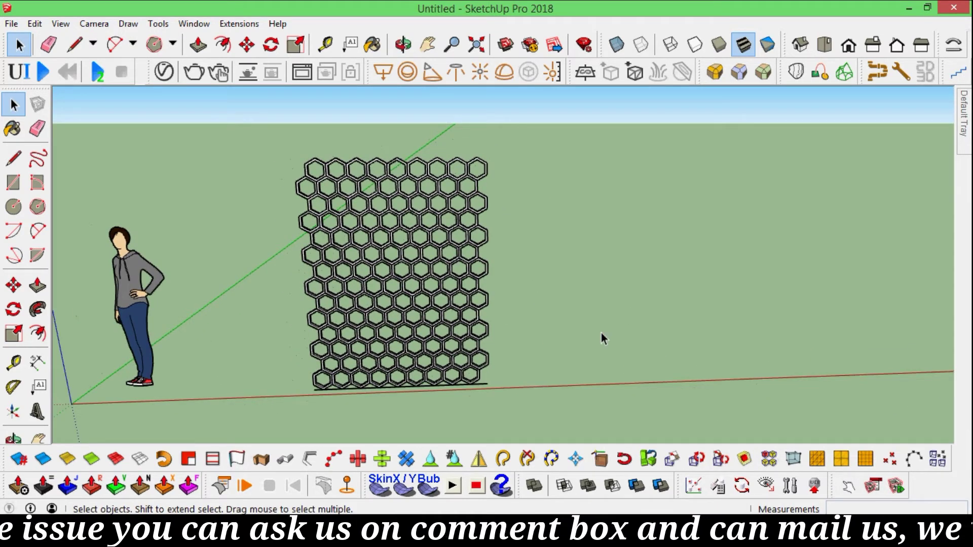
pyautogui.scroll(-2, 671, 351)
pyautogui.scroll(2, 634, 349)
pyautogui.scroll(2, 589, 343)
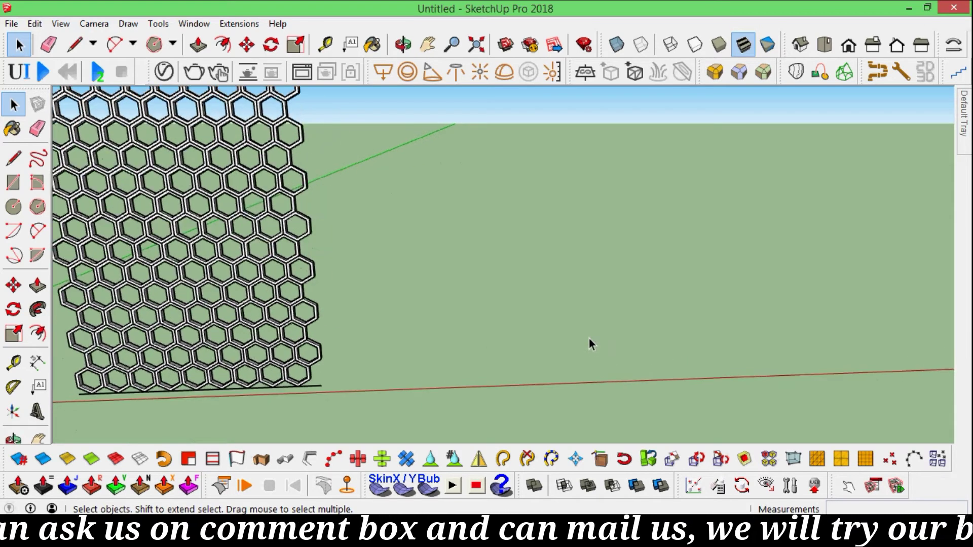
pyautogui.scroll(-2, 589, 339)
pyautogui.scroll(-3, 588, 365)
pyautogui.scroll(-1, 543, 355)
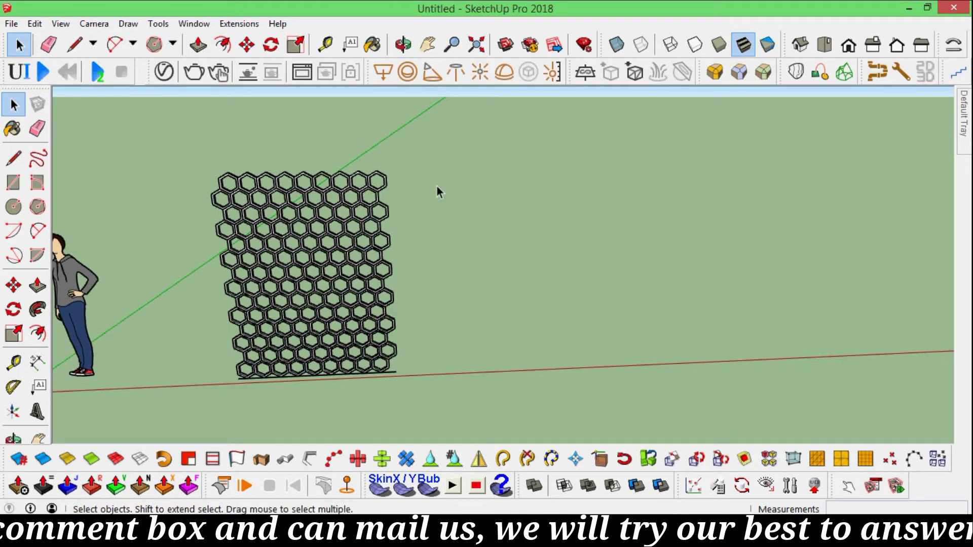
# Step: Draw a 2-point arc on the ground right of the panel, bulging downward
pyautogui.press('g')
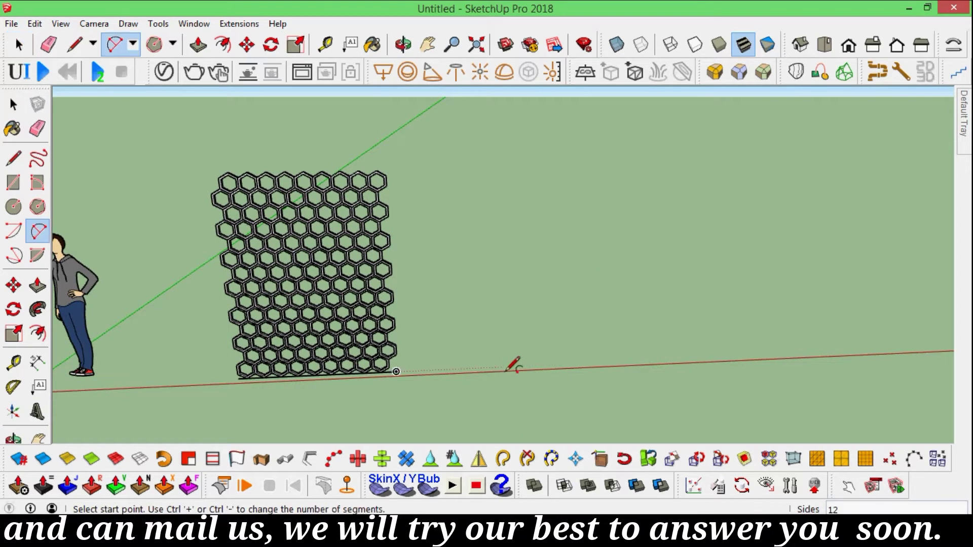
pyautogui.click(506, 370)
pyautogui.click(637, 362)
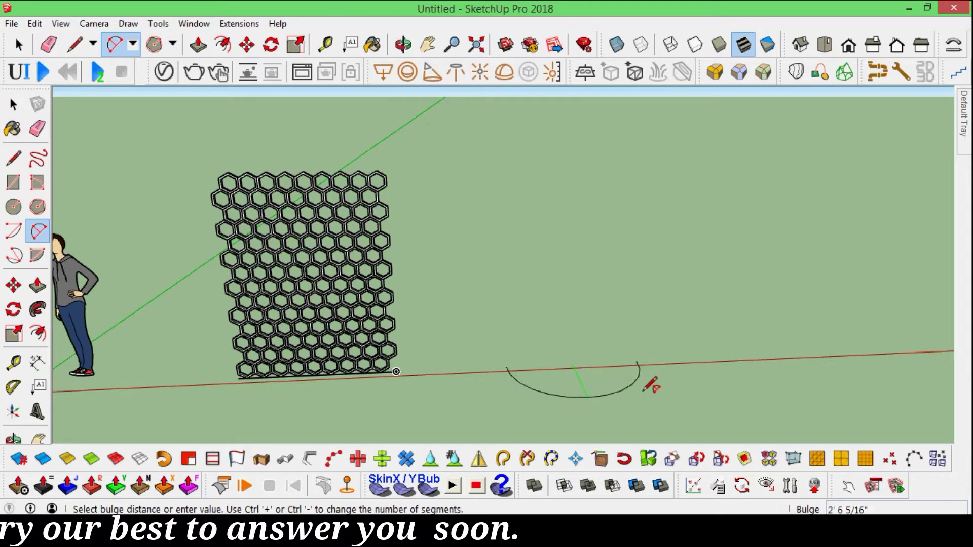
pyautogui.click(649, 378)
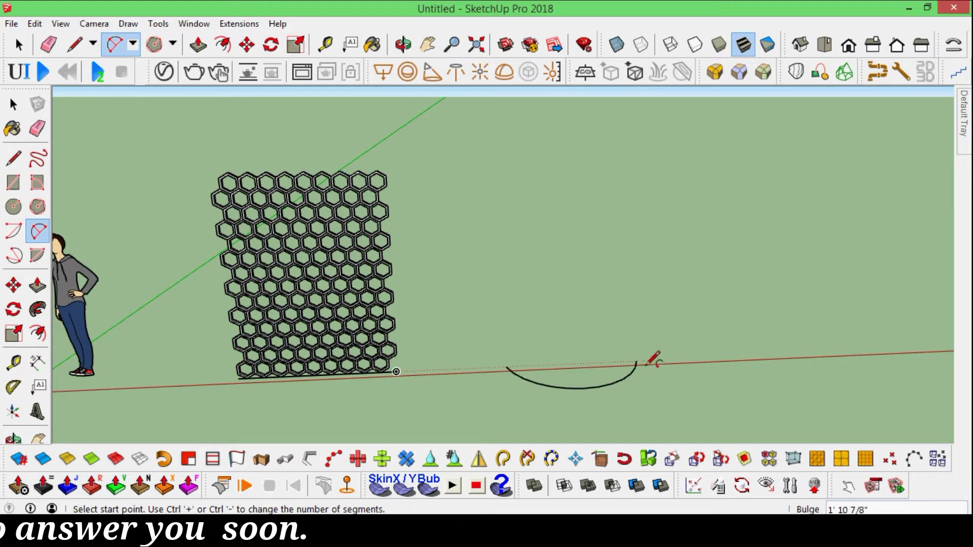
# Step: Draw a second 2-point arc further right, bulging upward
pyautogui.click(724, 358)
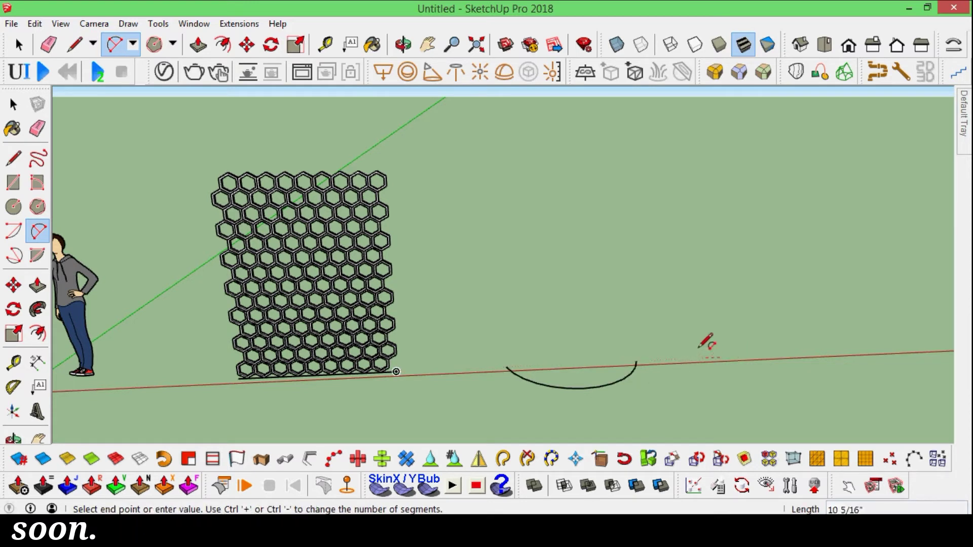
pyautogui.click(823, 348)
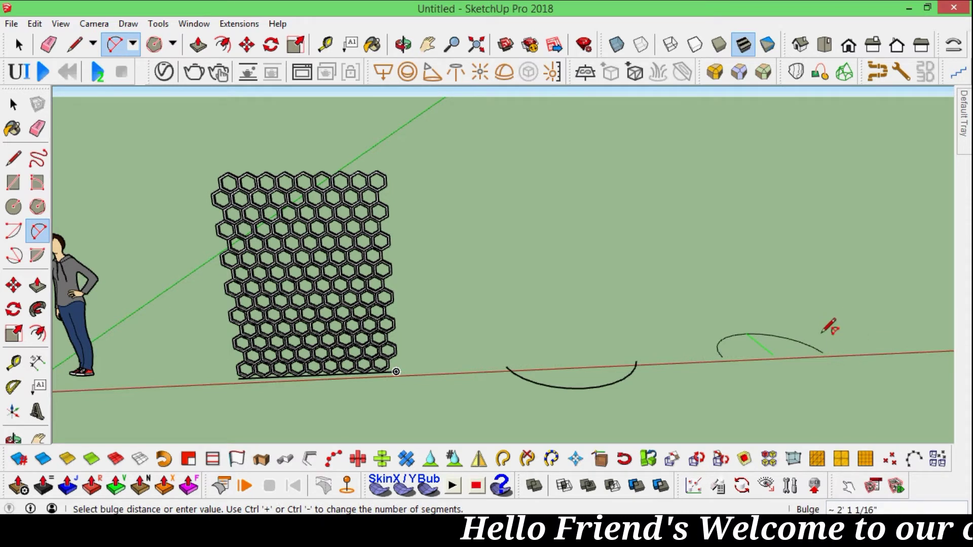
pyautogui.click(823, 333)
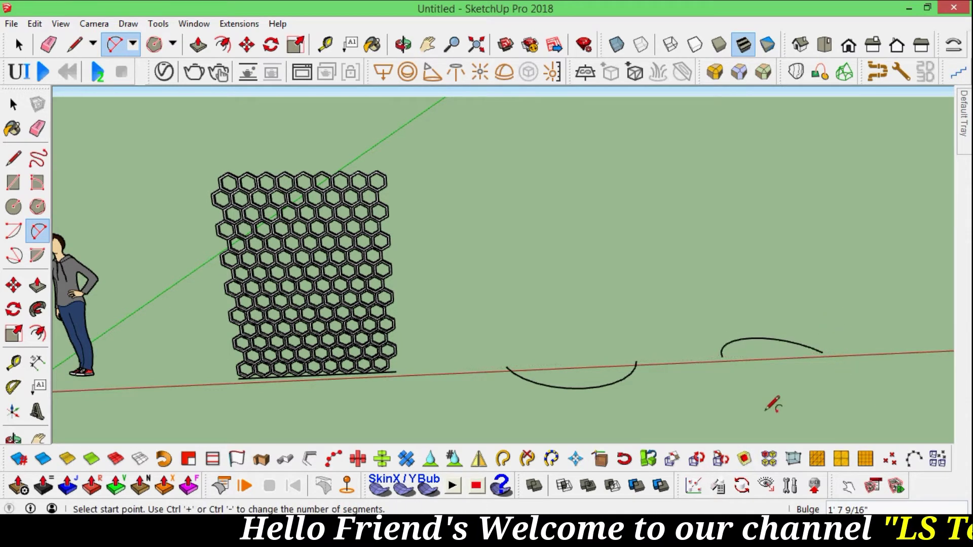
pyautogui.moveTo(771, 402)
pyautogui.mouseDown(button='middle')
pyautogui.moveTo(718, 426)
pyautogui.moveTo(783, 409)
pyautogui.mouseUp(button='middle')
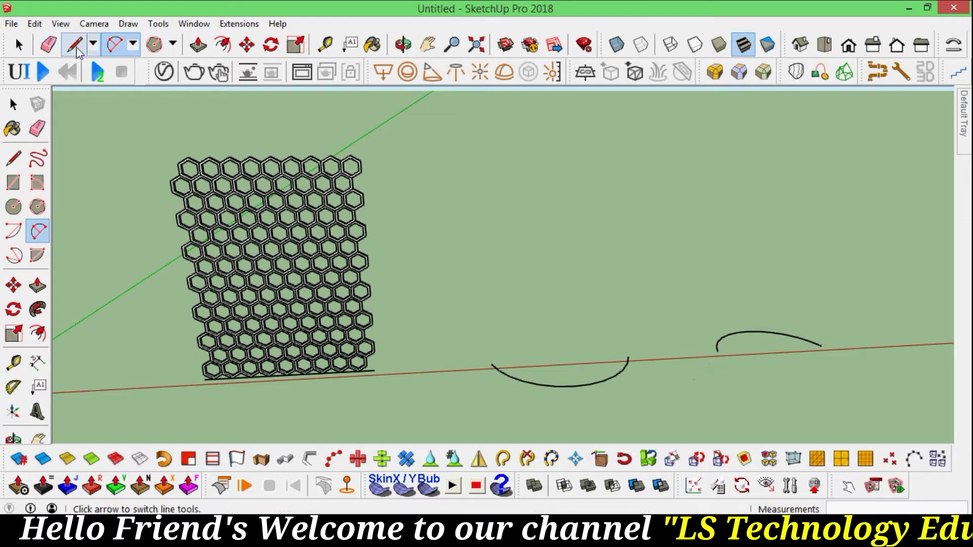
pyautogui.click(19, 45)
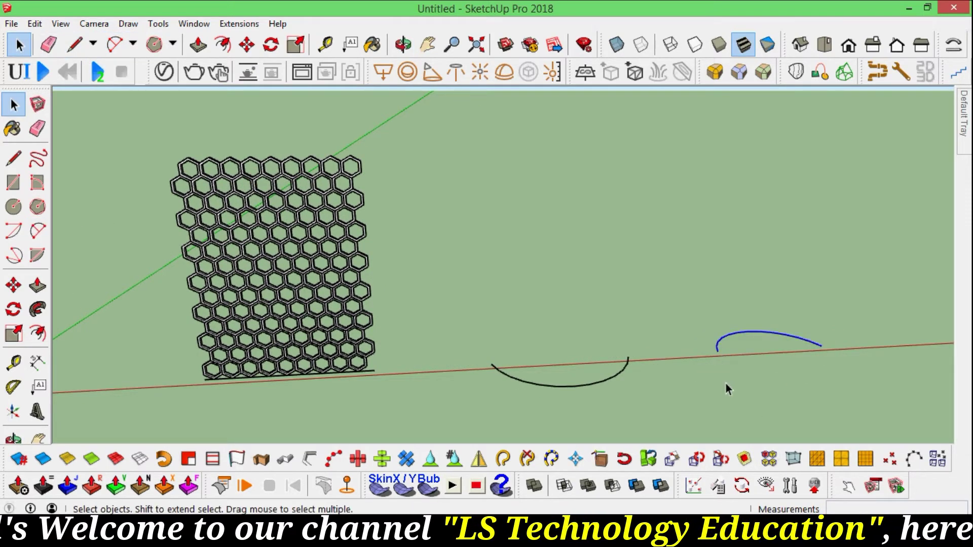
pyautogui.scroll(2, 725, 385)
pyautogui.scroll(2, 727, 391)
# Step: Snap the upper arc's left end onto the lower arc's right end, then select the lower arc
pyautogui.press('m')
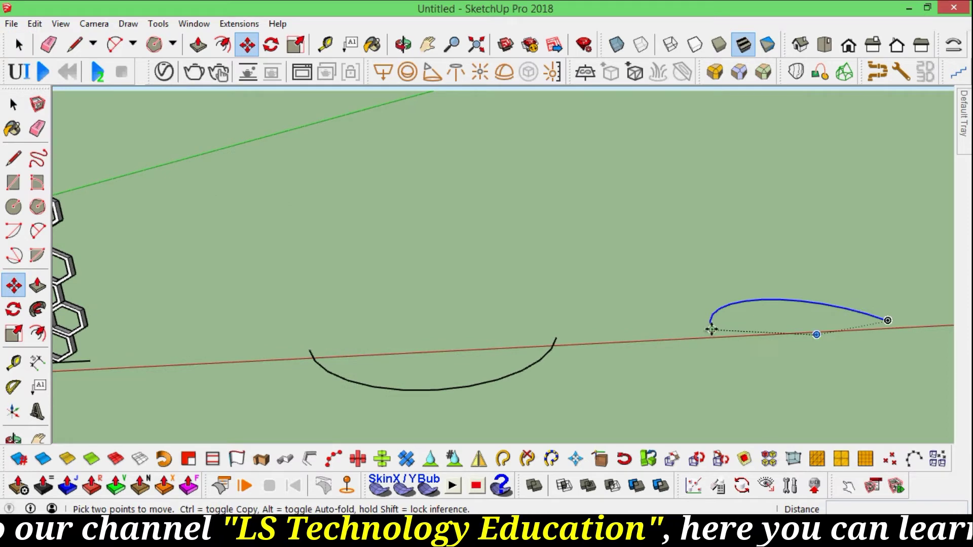
pyautogui.click(711, 330)
pyautogui.scroll(2, 556, 336)
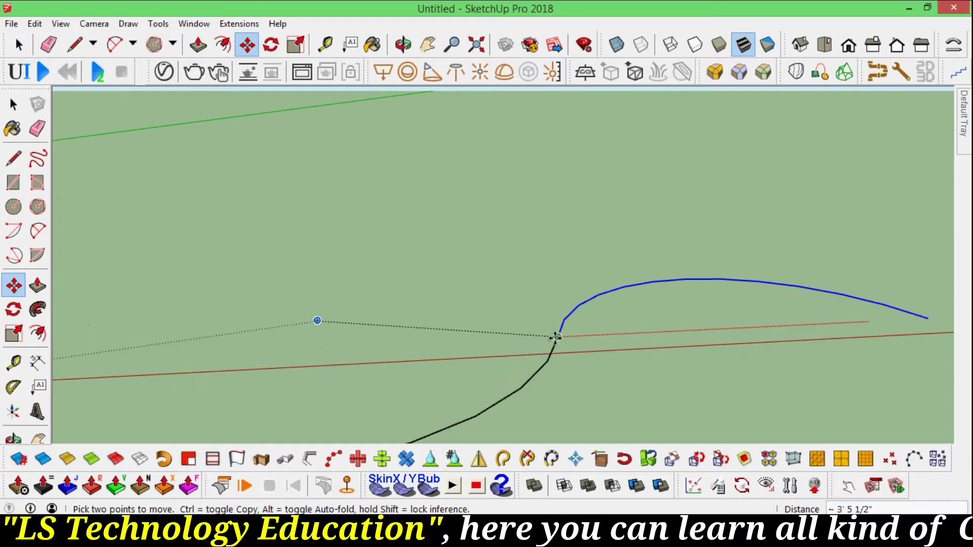
pyautogui.click(557, 336)
pyautogui.press('space')
pyautogui.scroll(-2, 592, 353)
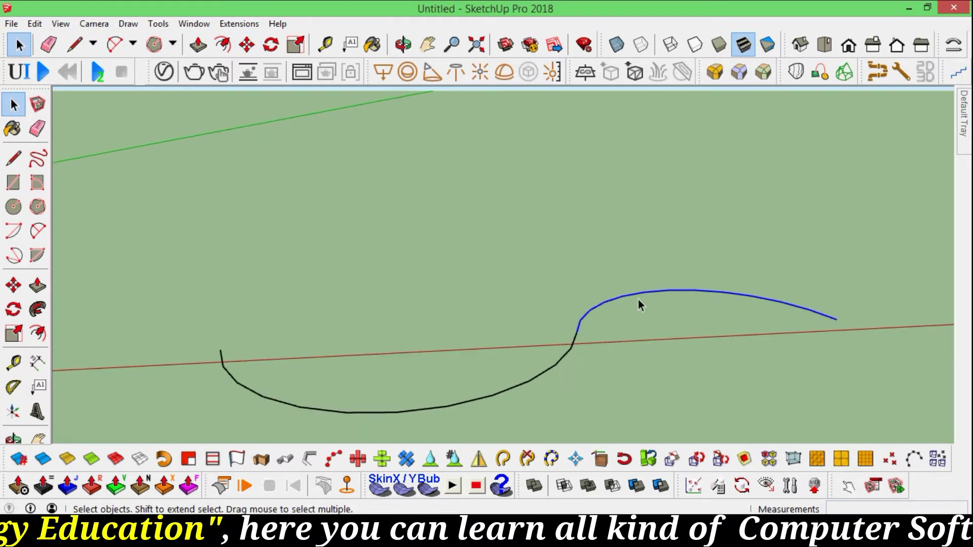
pyautogui.scroll(-2, 637, 300)
pyautogui.scroll(-2, 647, 355)
pyautogui.moveTo(643, 430)
pyautogui.mouseDown(button='middle')
pyautogui.moveTo(402, 380)
pyautogui.moveTo(691, 352)
pyautogui.mouseUp(button='middle')
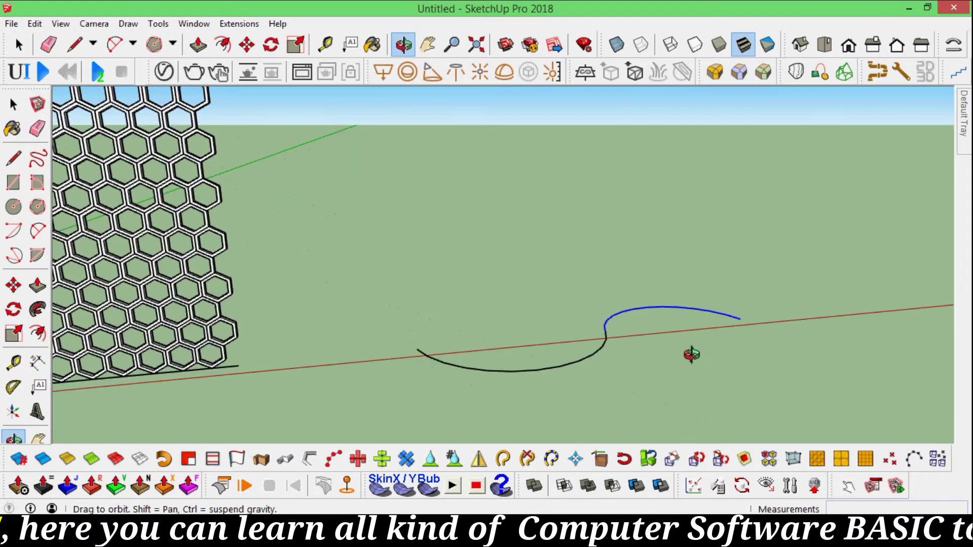
pyautogui.scroll(2, 554, 363)
pyautogui.click(499, 375)
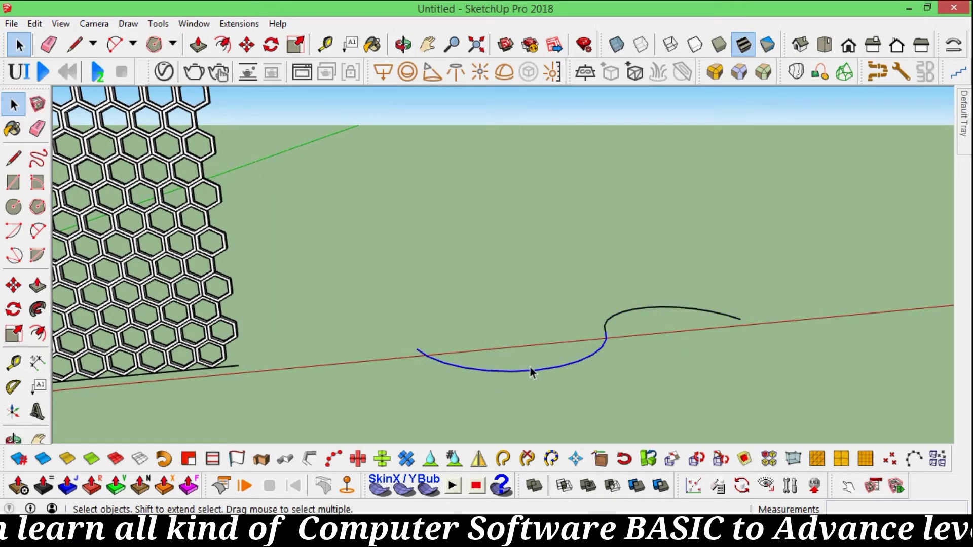
pyautogui.scroll(-2, 599, 372)
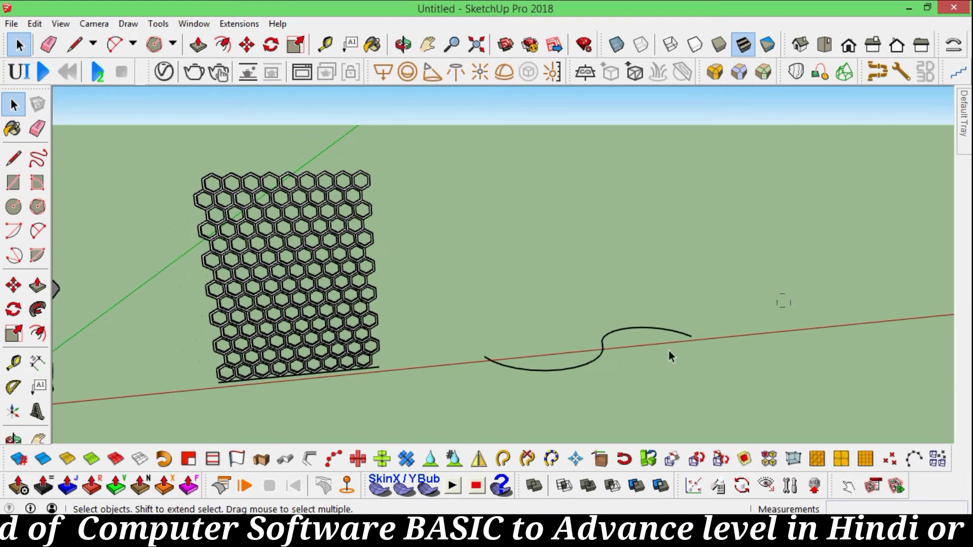
# Step: Weld the selected arcs with Extensions > Weld and click the curve to verify
pyautogui.click(239, 24)
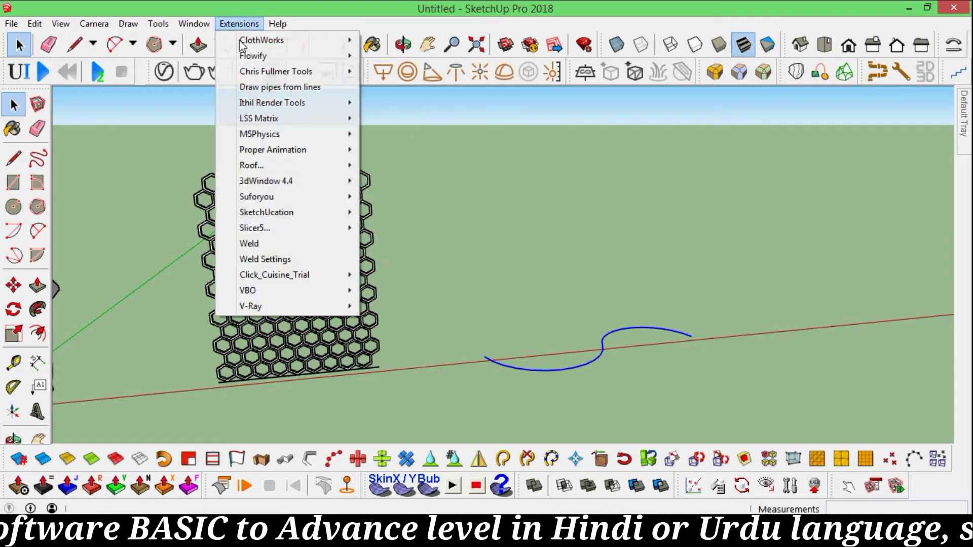
pyautogui.click(255, 245)
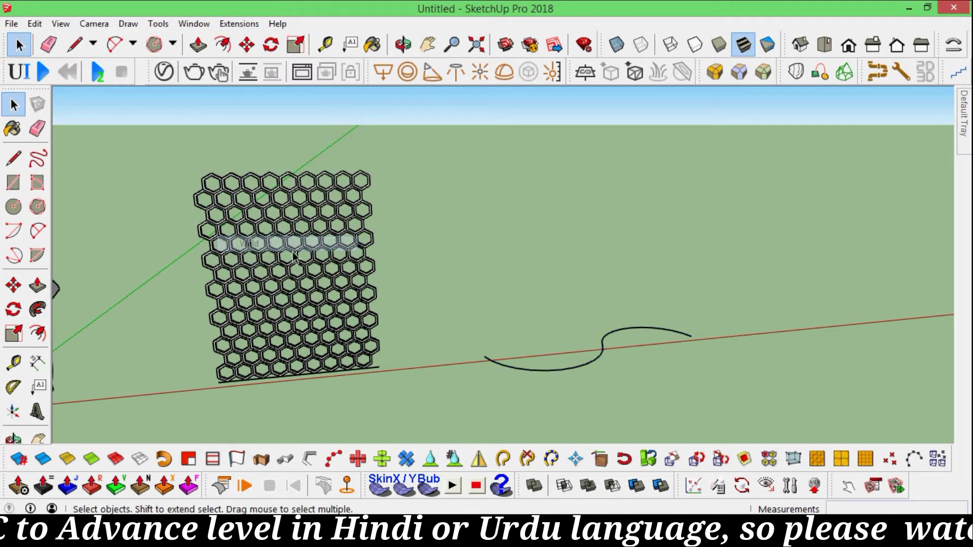
pyautogui.click(598, 358)
pyautogui.moveTo(639, 299)
pyautogui.mouseDown(button='middle')
pyautogui.moveTo(649, 334)
pyautogui.moveTo(497, 377)
pyautogui.moveTo(622, 365)
pyautogui.mouseUp(button='middle')
pyautogui.scroll(3, 567, 344)
pyautogui.moveTo(567, 345)
pyautogui.mouseDown(button='middle')
pyautogui.moveTo(528, 322)
pyautogui.moveTo(533, 338)
pyautogui.mouseUp(button='middle')
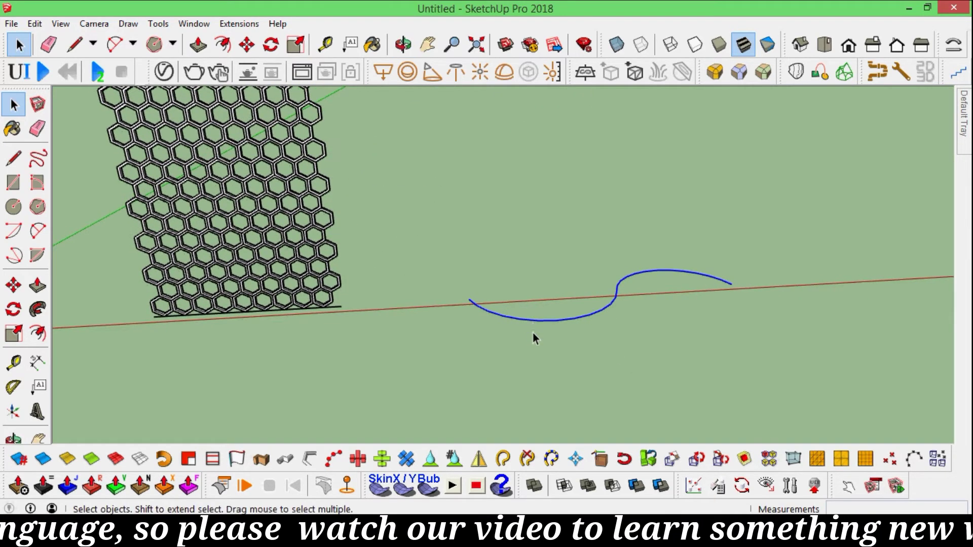
# Step: Box-select around the S-curve from several angles to inspect it
pyautogui.moveTo(450, 296); pyautogui.dragTo(793, 349)
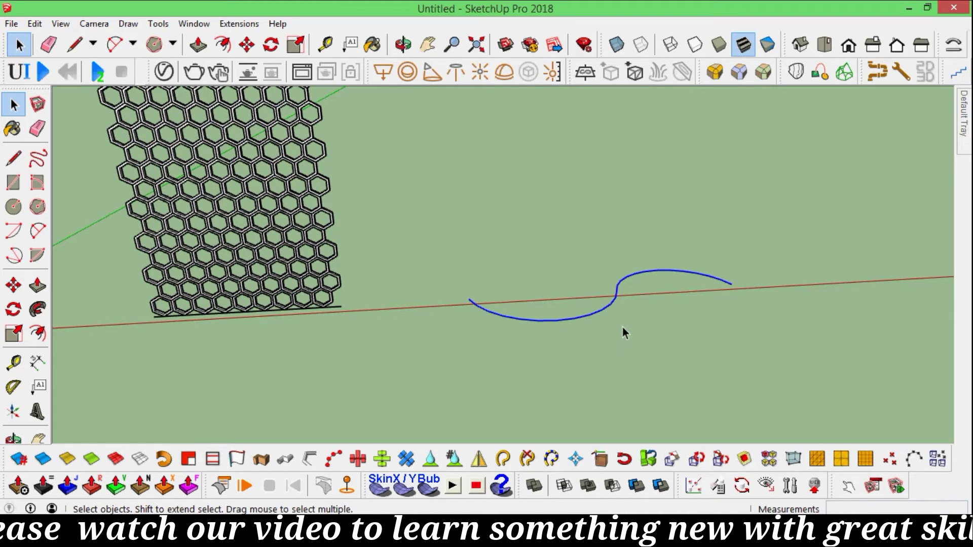
pyautogui.moveTo(616, 297)
pyautogui.mouseDown(button='middle')
pyautogui.moveTo(586, 292)
pyautogui.moveTo(591, 298)
pyautogui.mouseUp(button='middle')
pyautogui.moveTo(485, 334); pyautogui.dragTo(460, 304, button='middle')
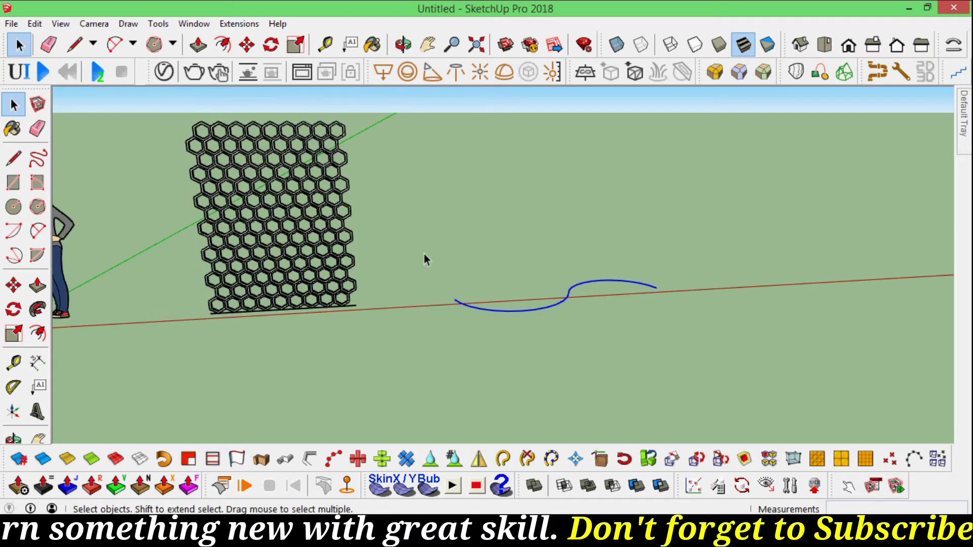
pyautogui.moveTo(422, 248); pyautogui.dragTo(711, 331)
pyautogui.moveTo(594, 321); pyautogui.dragTo(598, 317, button='middle')
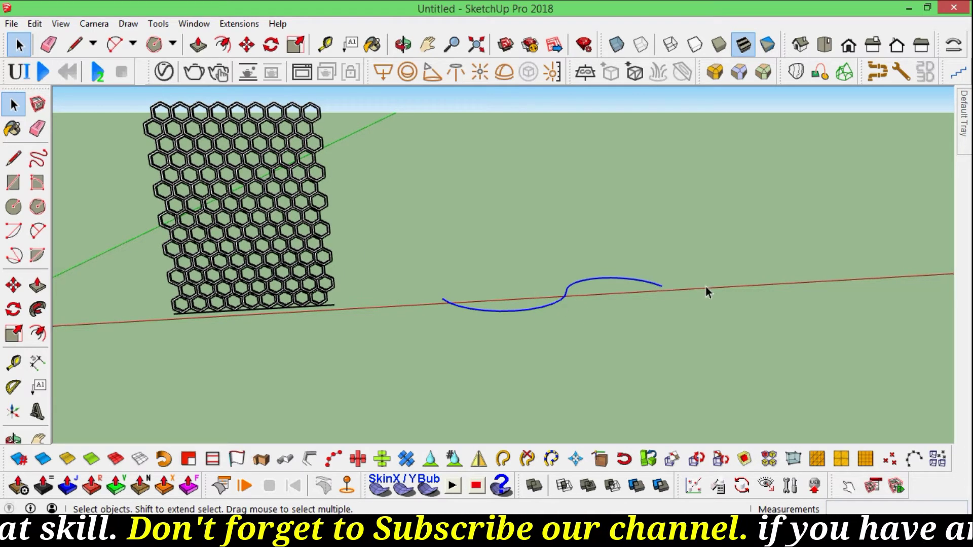
pyautogui.scroll(-1, 713, 264)
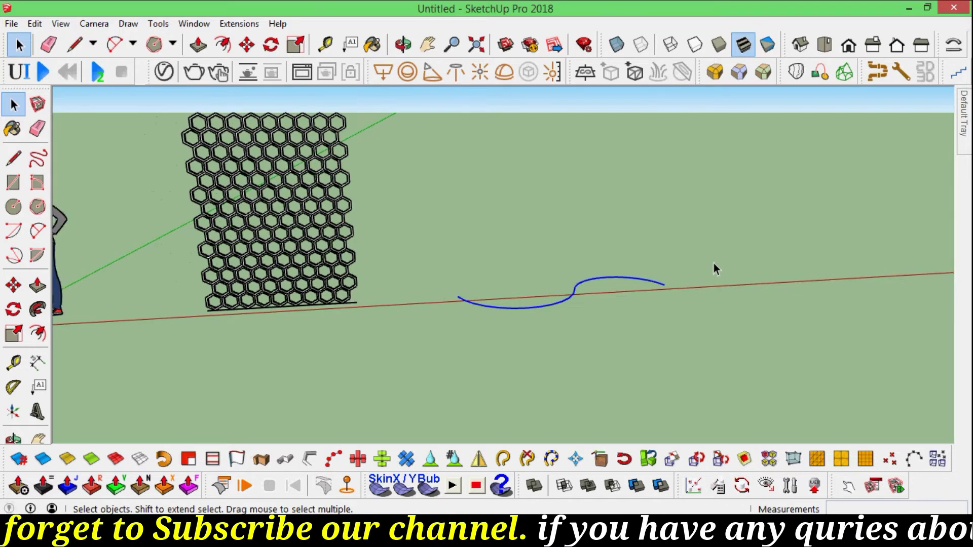
pyautogui.scroll(2, 714, 263)
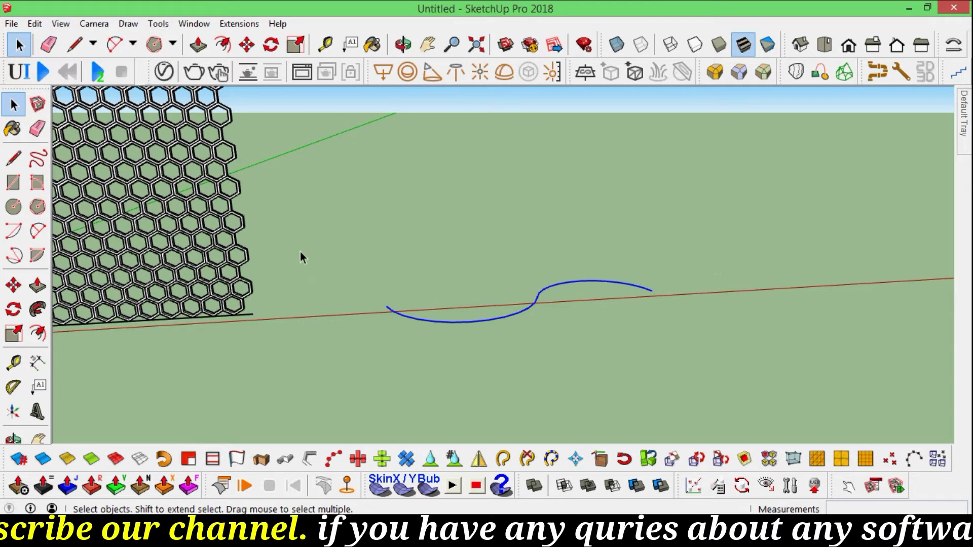
pyautogui.scroll(-1, 372, 280)
pyautogui.scroll(2, 362, 261)
pyautogui.moveTo(324, 250)
pyautogui.mouseDown()
pyautogui.moveTo(453, 382)
pyautogui.moveTo(580, 348)
pyautogui.mouseUp()
pyautogui.moveTo(764, 330); pyautogui.dragTo(756, 332, button='middle')
pyautogui.scroll(-3, 606, 338)
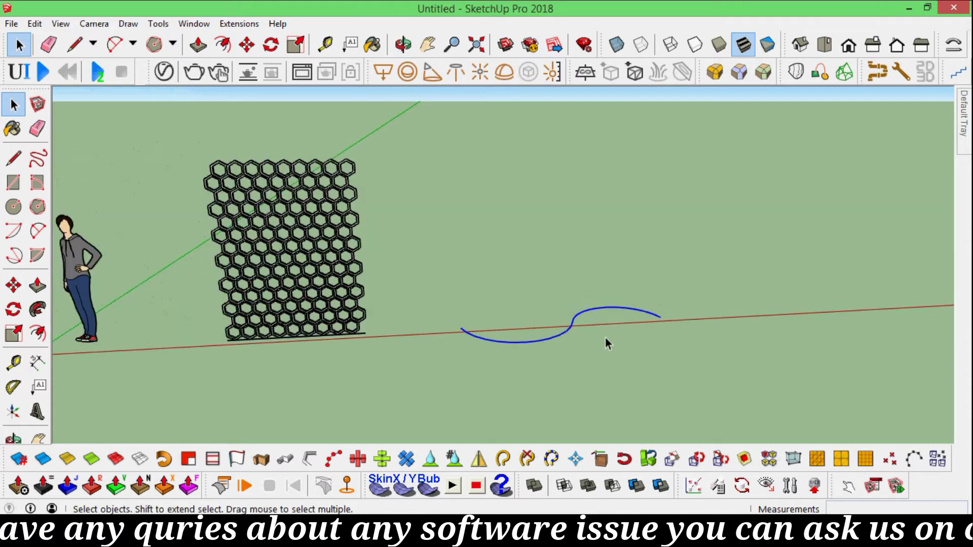
pyautogui.scroll(3, 583, 339)
pyautogui.scroll(-3, 617, 320)
pyautogui.scroll(3, 649, 306)
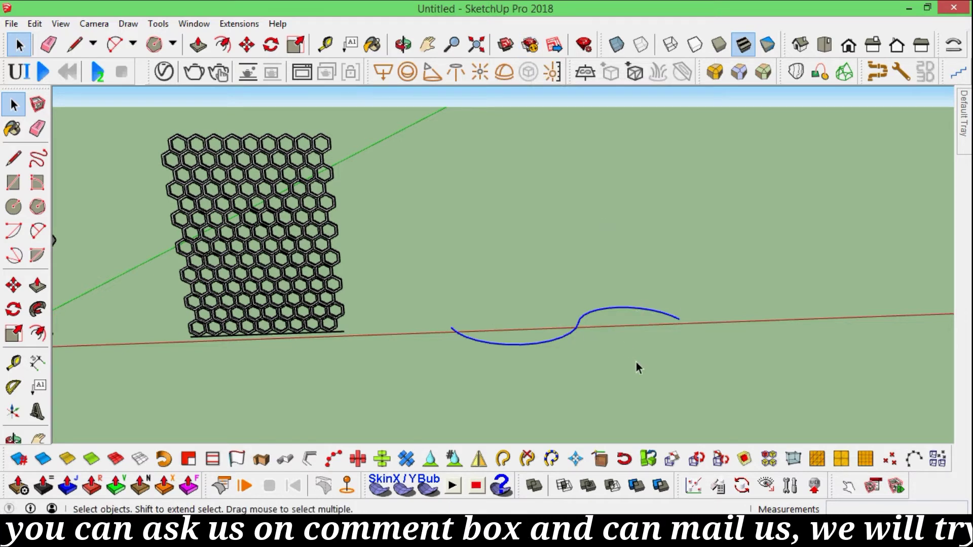
pyautogui.scroll(3, 541, 310)
# Step: Select the flat honeycomb panel and start Shape Bender on it
pyautogui.scroll(-2, 615, 317)
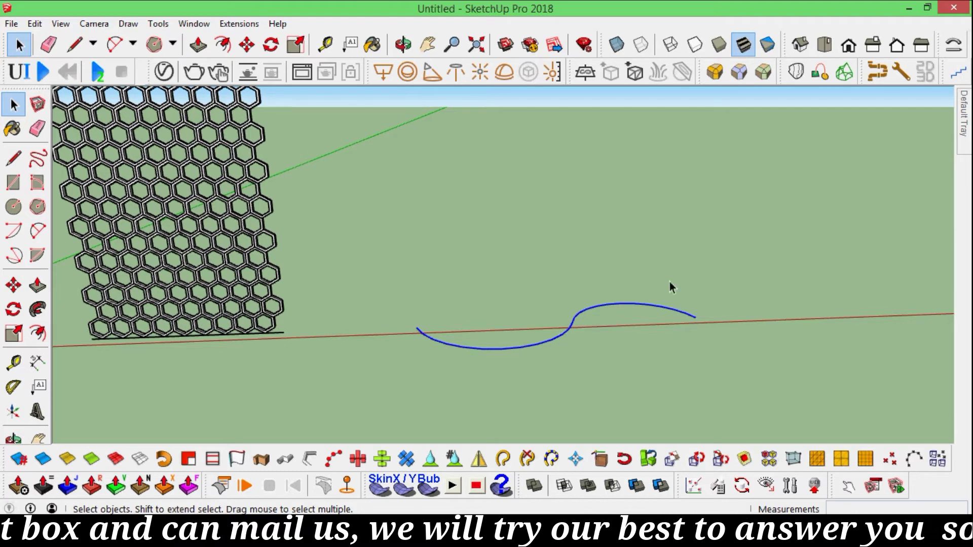
pyautogui.scroll(-2, 447, 333)
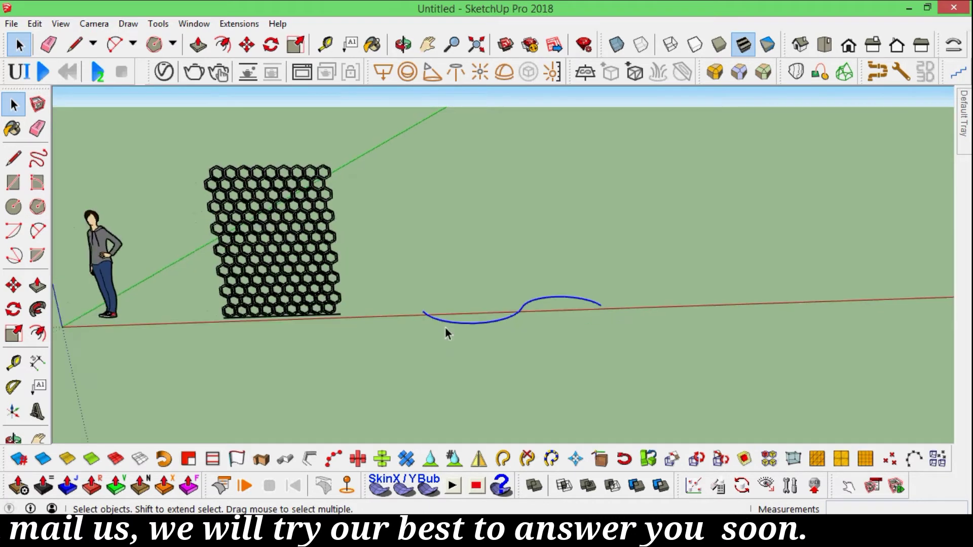
pyautogui.click(288, 278)
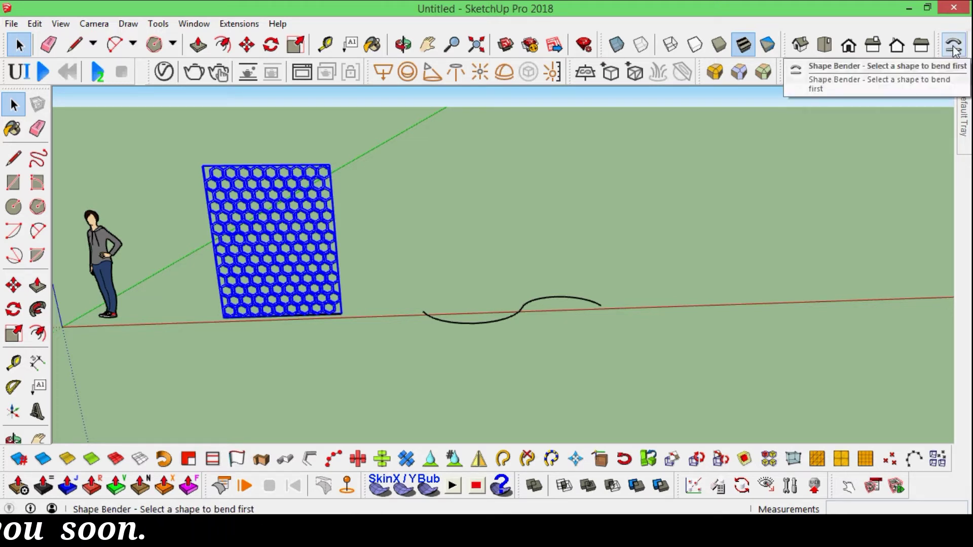
pyautogui.click(954, 46)
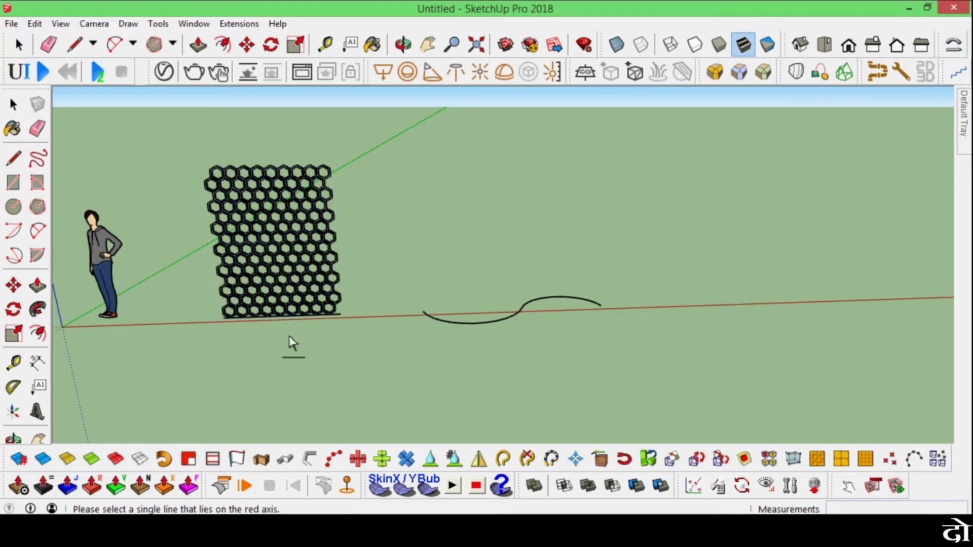
# Step: Bring the blue S-shaped curve into view and pick it as the bending path
pyautogui.scroll(2, 232, 329)
pyautogui.scroll(2, 232, 330)
pyautogui.scroll(2, 236, 330)
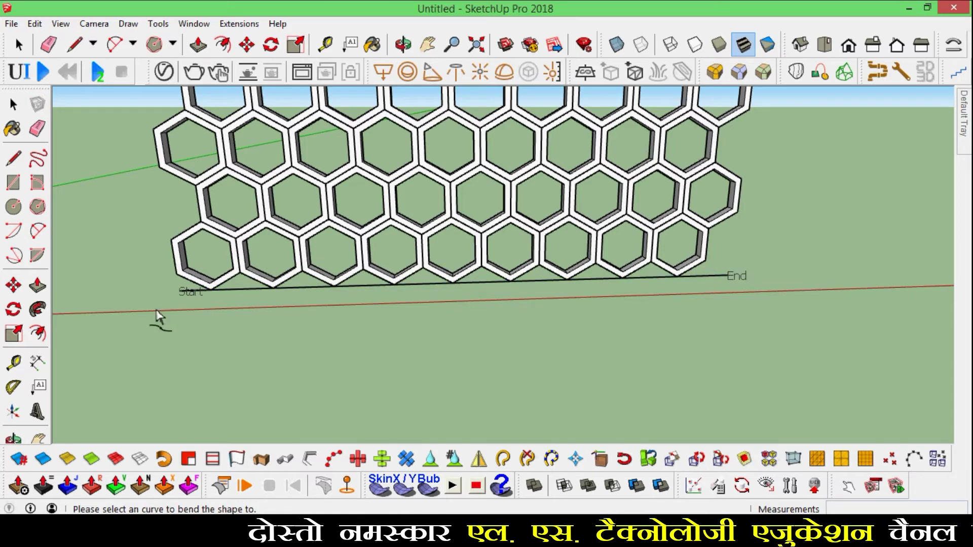
pyautogui.scroll(-2, 117, 253)
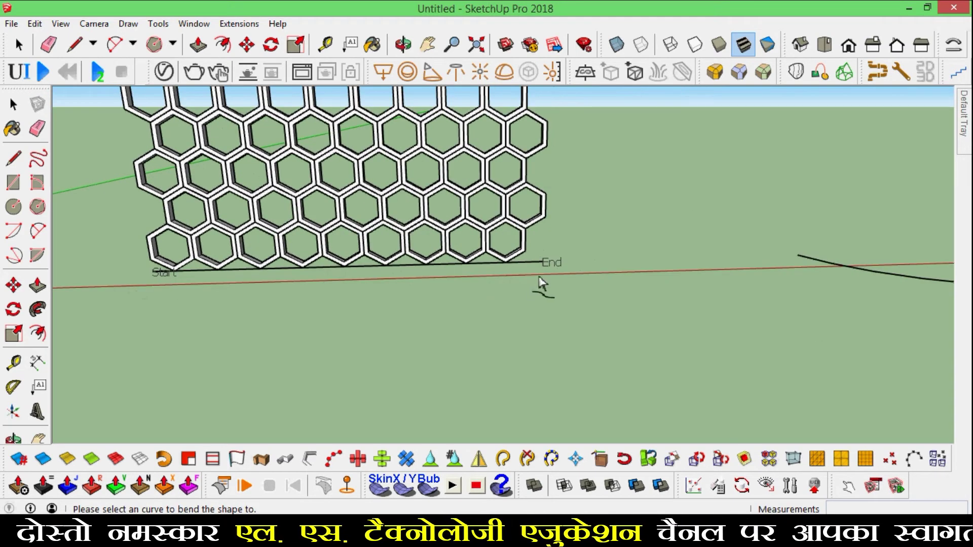
pyautogui.scroll(-1, 355, 274)
pyautogui.scroll(-1, 446, 284)
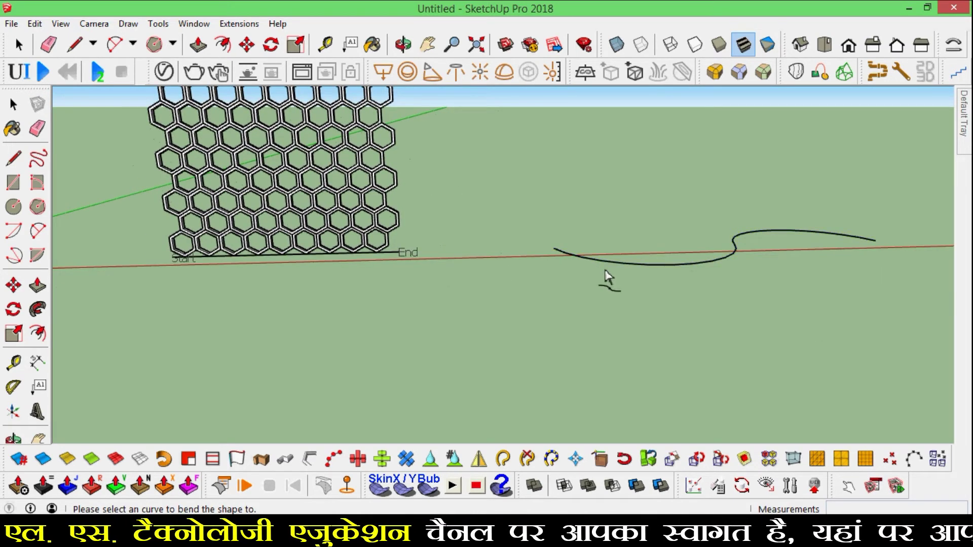
pyautogui.moveTo(608, 275)
pyautogui.mouseDown(button='middle')
pyautogui.moveTo(473, 265)
pyautogui.moveTo(600, 273)
pyautogui.mouseUp(button='middle')
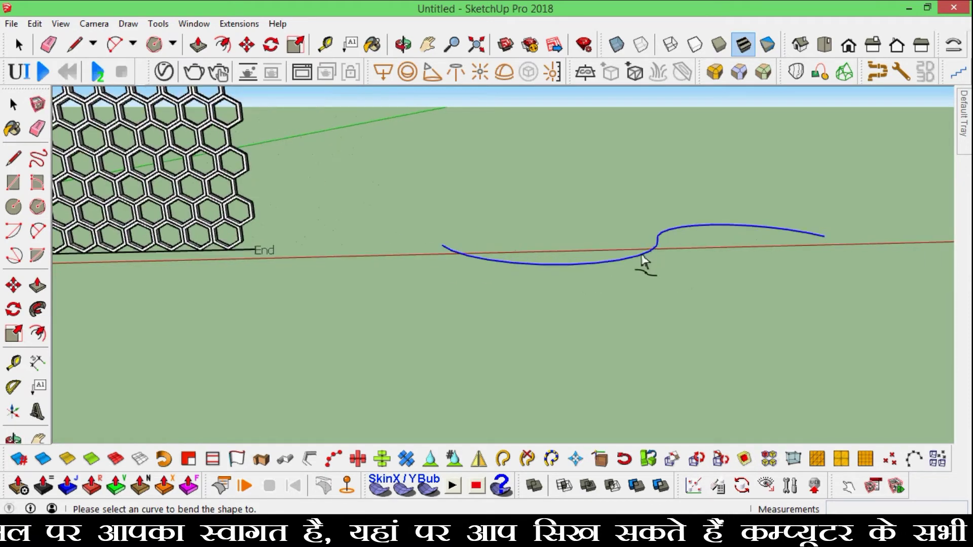
pyautogui.scroll(1, 657, 274)
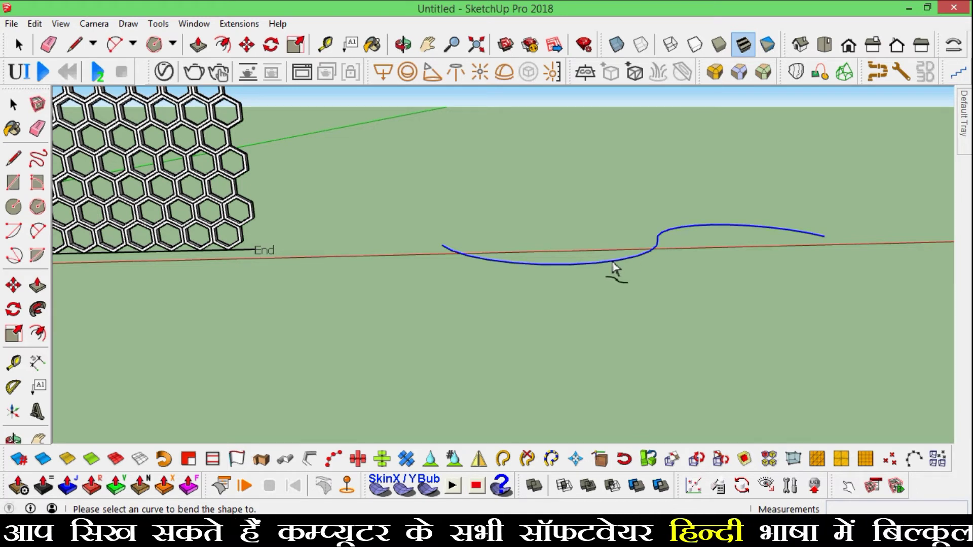
pyautogui.click(613, 262)
# Step: Apply the bend to create the wavy S-shaped honeycomb wall and inspect it
pyautogui.press('Return')
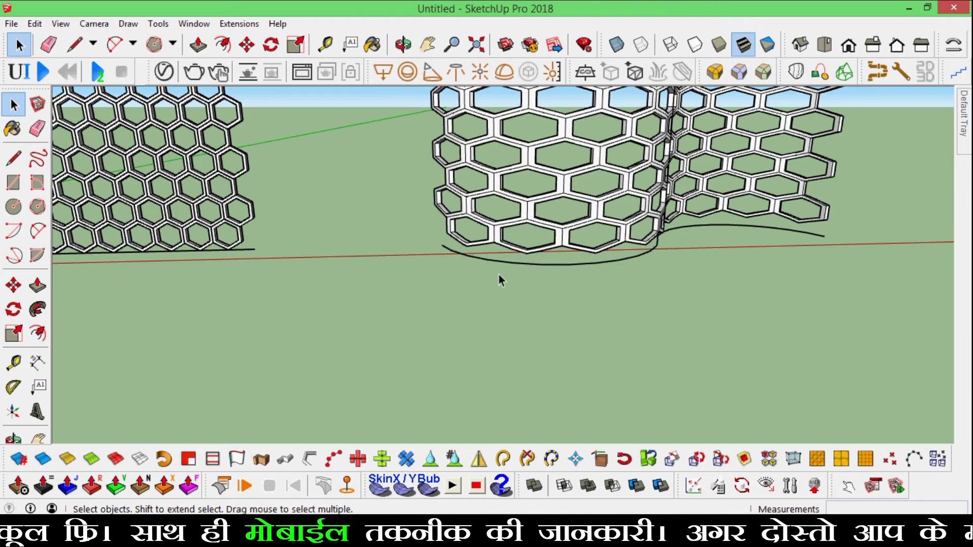
pyautogui.scroll(-5, 489, 269)
pyautogui.moveTo(547, 223)
pyautogui.mouseDown(button='middle')
pyautogui.moveTo(539, 299)
pyautogui.moveTo(391, 263)
pyautogui.moveTo(549, 223)
pyautogui.moveTo(524, 213)
pyautogui.moveTo(543, 218)
pyautogui.moveTo(406, 382)
pyautogui.moveTo(518, 299)
pyautogui.moveTo(536, 233)
pyautogui.moveTo(495, 191)
pyautogui.moveTo(461, 208)
pyautogui.moveTo(611, 232)
pyautogui.mouseUp(button='middle')
pyautogui.scroll(-3, 532, 238)
pyautogui.scroll(5, 536, 232)
pyautogui.scroll(-3, 611, 231)
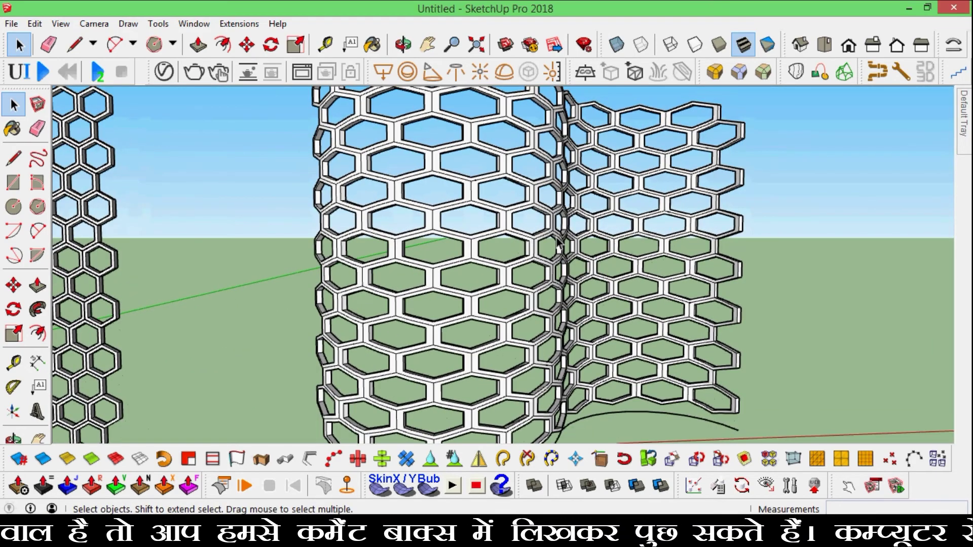
pyautogui.scroll(-3, 611, 231)
# Step: Delete the S-shaped guide curve beneath the bent wall
pyautogui.moveTo(558, 279); pyautogui.dragTo(515, 304, button='middle')
pyautogui.scroll(2, 515, 320)
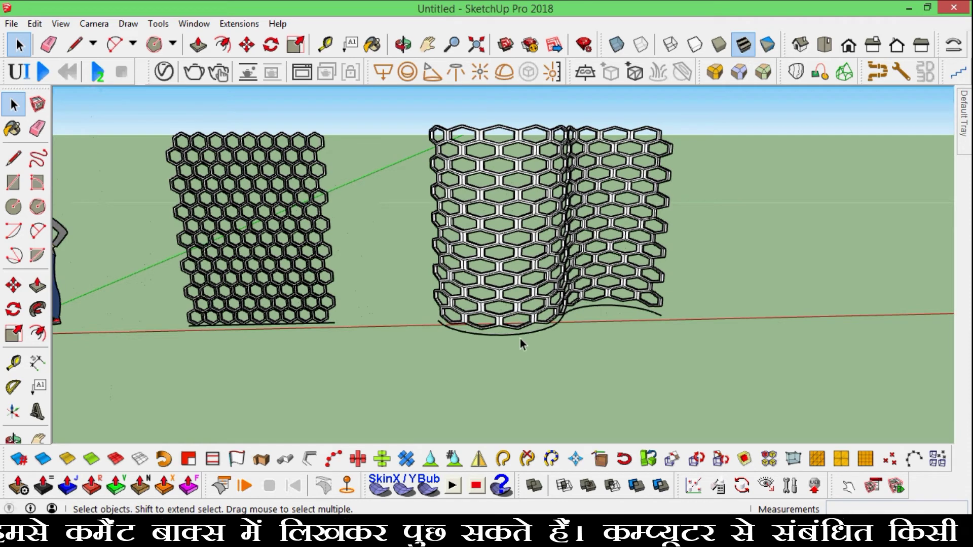
pyautogui.click(522, 334)
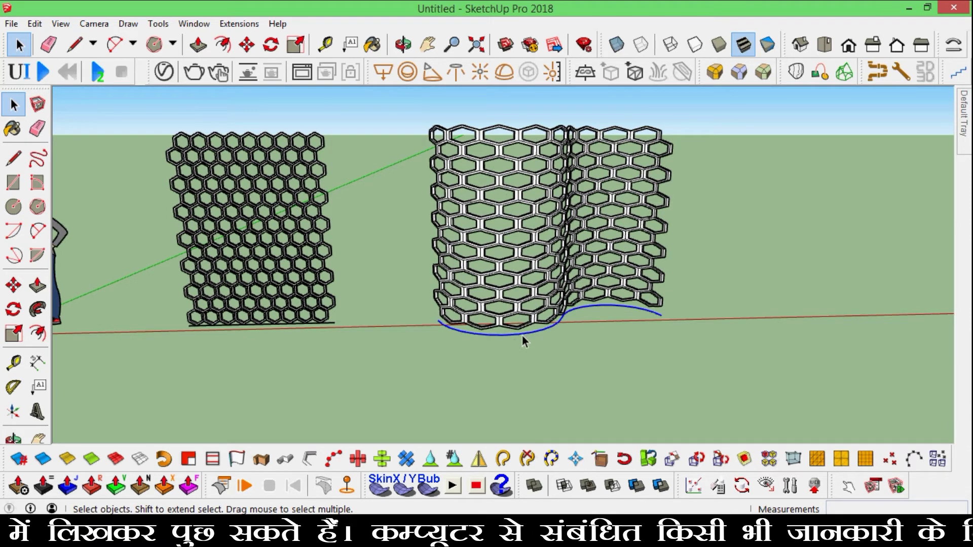
pyautogui.press('Delete')
pyautogui.scroll(-2, 547, 304)
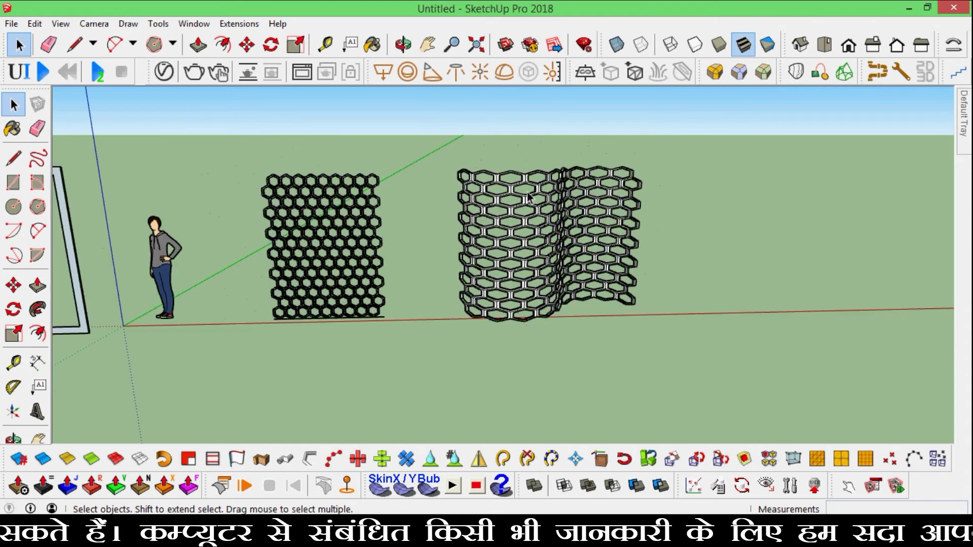
# Step: Rotate the wavy honeycomb wall 90° so its S-curve runs along the red axis
pyautogui.click(539, 196)
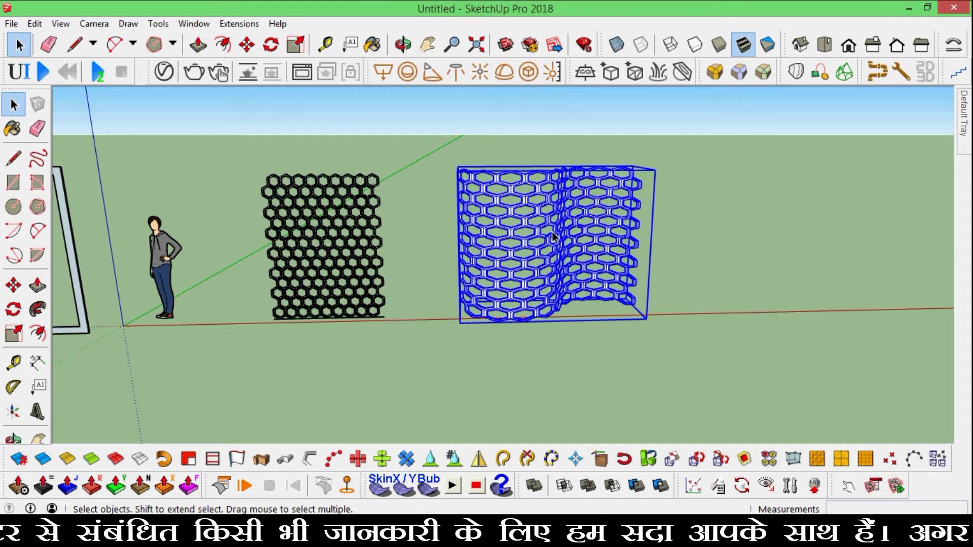
pyautogui.click(247, 45)
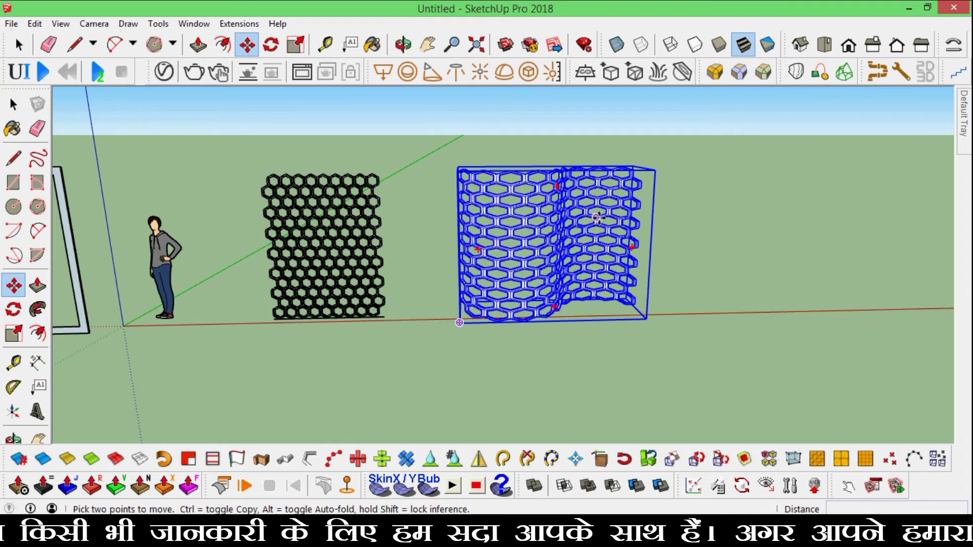
pyautogui.click(631, 246)
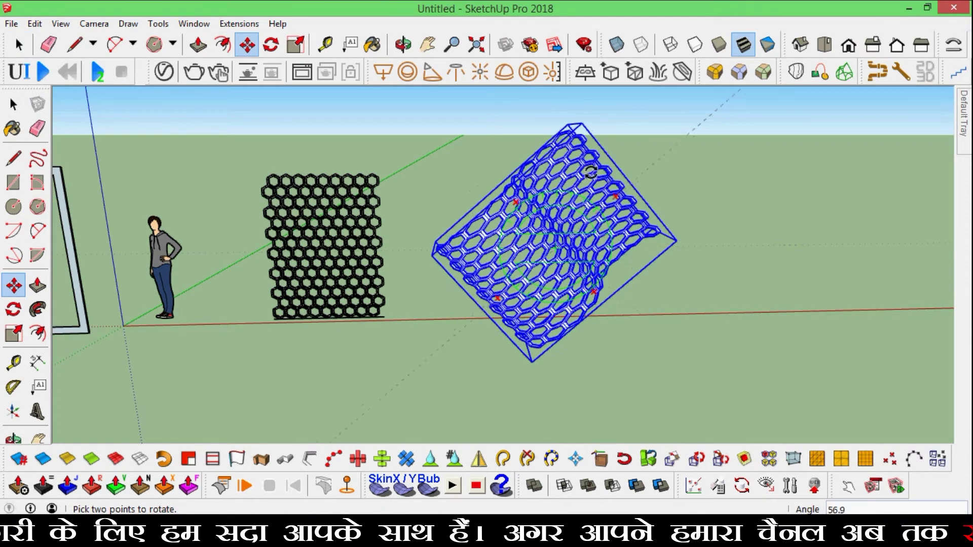
pyautogui.click(555, 167)
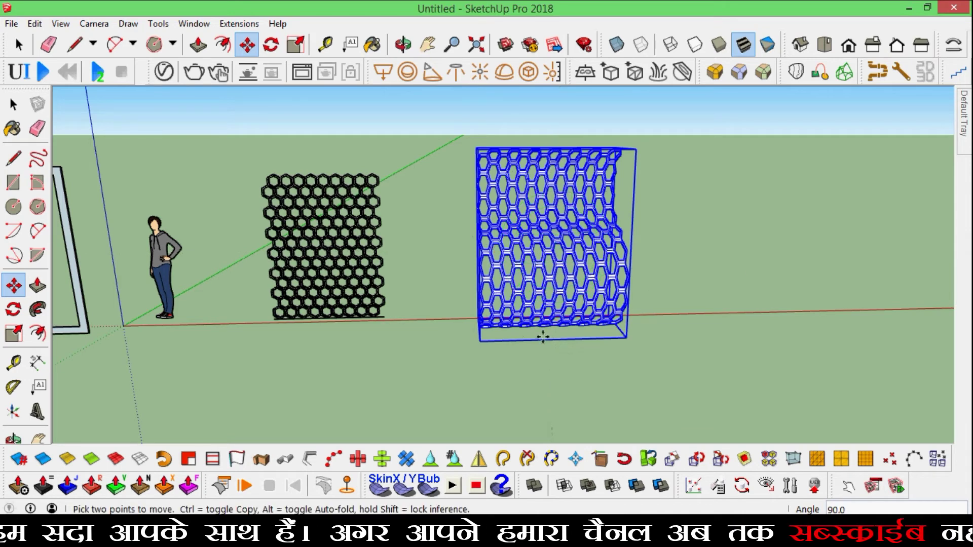
pyautogui.press('space')
pyautogui.click(665, 343)
pyautogui.moveTo(689, 318)
pyautogui.mouseDown(button='middle')
pyautogui.moveTo(561, 332)
pyautogui.moveTo(351, 316)
pyautogui.mouseUp(button='middle')
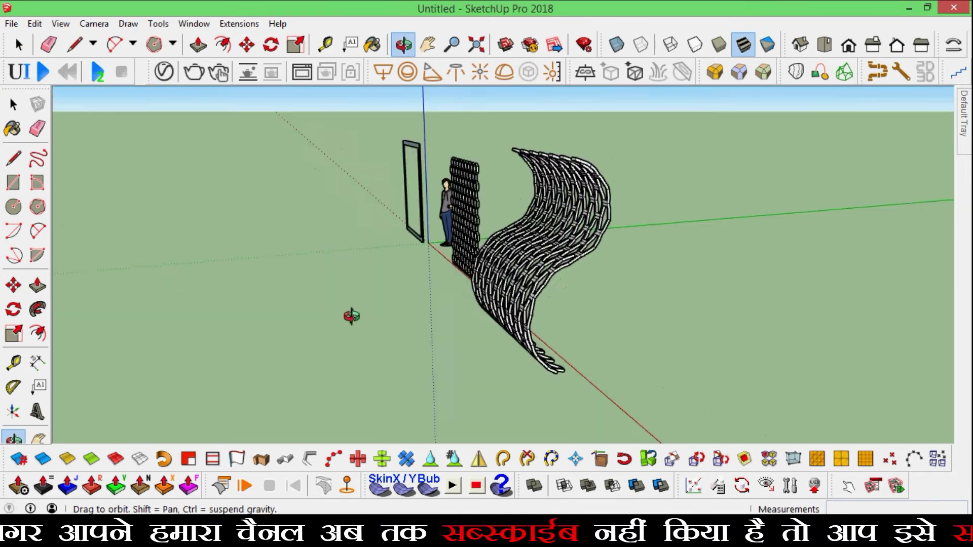
# Step: Orbit and zoom around the flat and wavy honeycomb walls to view the whole scene
pyautogui.moveTo(351, 315)
pyautogui.mouseDown()
pyautogui.moveTo(126, 305)
pyautogui.moveTo(467, 320)
pyautogui.moveTo(387, 327)
pyautogui.mouseUp()
pyautogui.press('space')
pyautogui.moveTo(388, 327)
pyautogui.mouseDown(button='middle')
pyautogui.moveTo(386, 335)
pyautogui.moveTo(611, 372)
pyautogui.moveTo(802, 313)
pyautogui.mouseUp(button='middle')
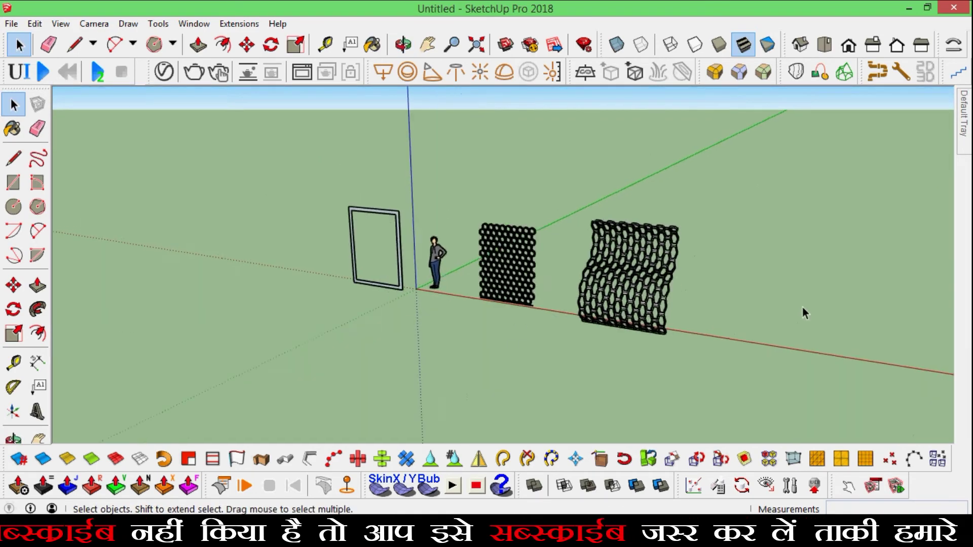
pyautogui.scroll(1, 691, 339)
pyautogui.scroll(3, 712, 276)
pyautogui.scroll(3, 745, 349)
pyautogui.moveTo(745, 350); pyautogui.dragTo(698, 358, button='middle')
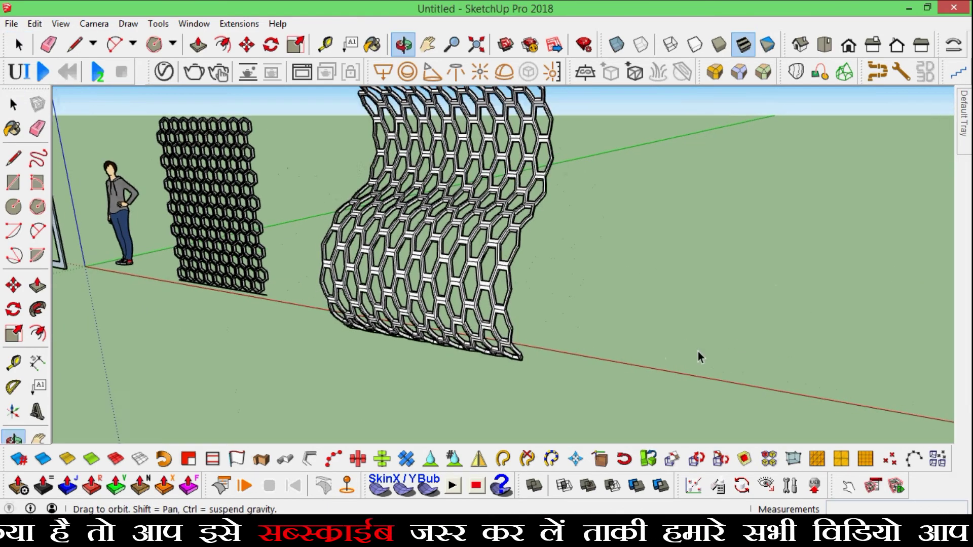
pyautogui.scroll(-3, 722, 305)
pyautogui.scroll(3, 583, 295)
pyautogui.scroll(-1, 762, 369)
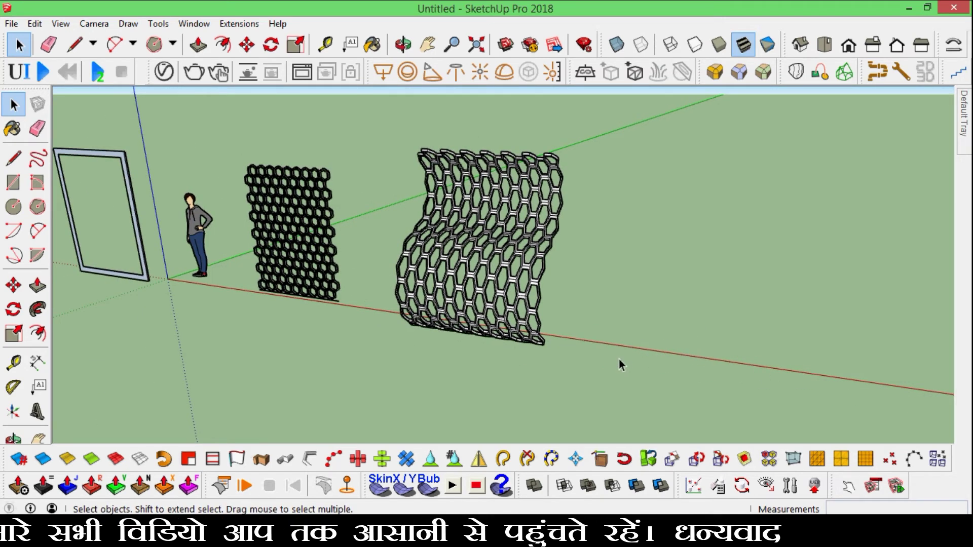
pyautogui.scroll(-2, 619, 360)
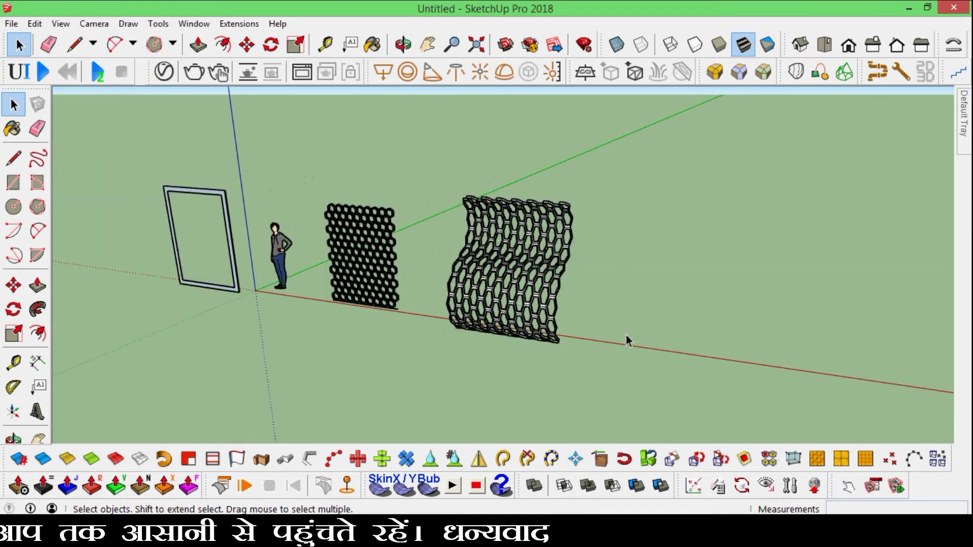
pyautogui.scroll(2, 659, 365)
pyautogui.scroll(1, 630, 363)
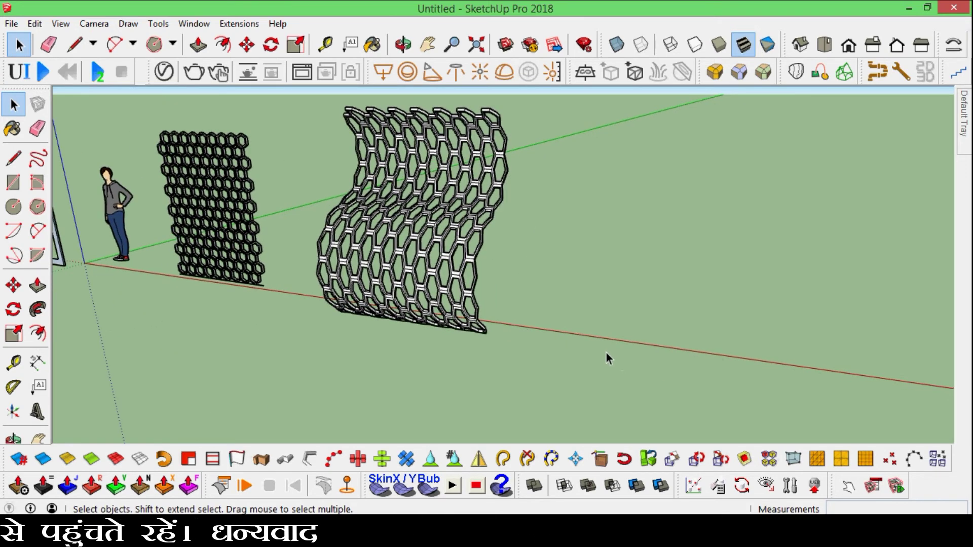
pyautogui.scroll(-2, 606, 357)
# Step: Draw a half-circle two-point arc on the red axis to the right of the walls
pyautogui.press('a')
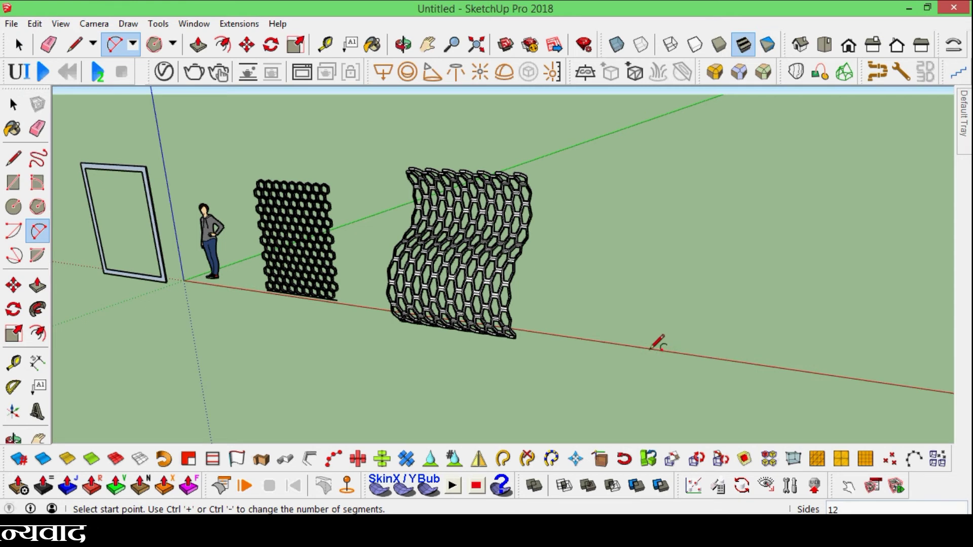
pyautogui.click(650, 349)
pyautogui.click(792, 371)
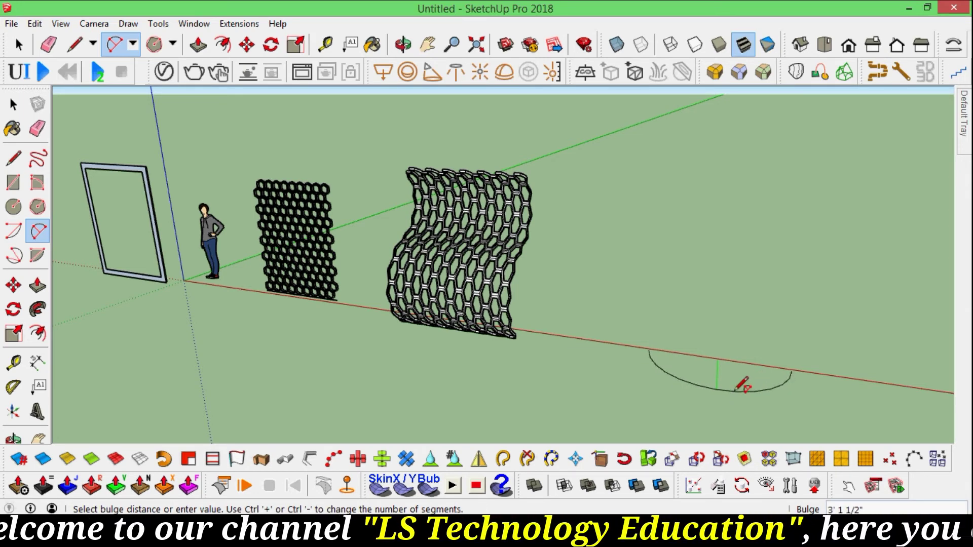
pyautogui.click(736, 392)
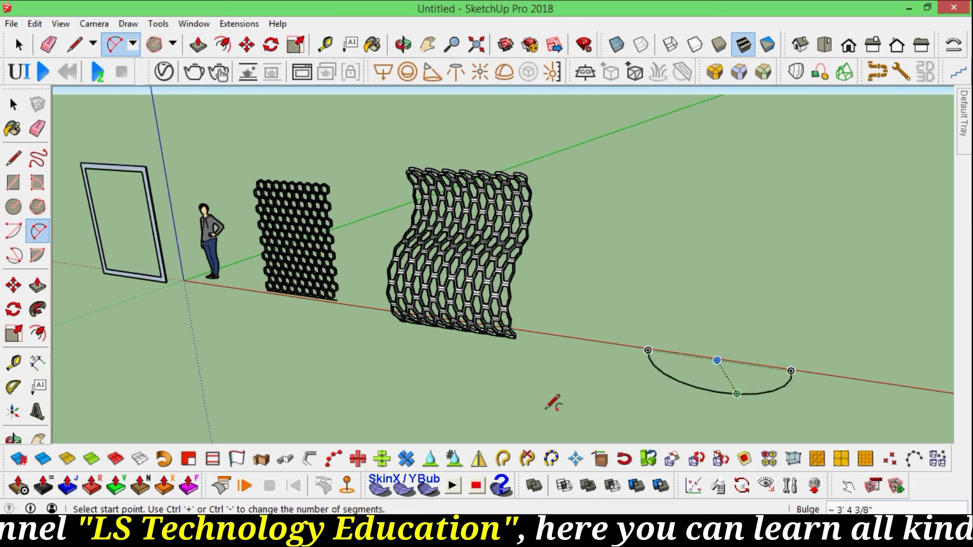
pyautogui.moveTo(728, 426)
pyautogui.mouseDown(button='middle')
pyautogui.moveTo(471, 404)
pyautogui.moveTo(574, 349)
pyautogui.moveTo(708, 348)
pyautogui.moveTo(503, 211)
pyautogui.mouseUp(button='middle')
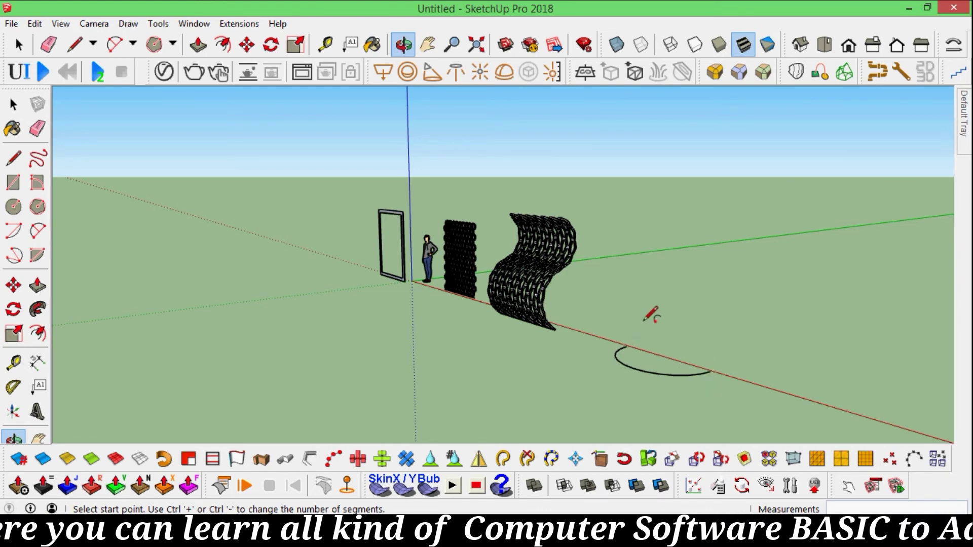
pyautogui.scroll(-2, 644, 320)
# Step: Select the wavy wall and draw a straight line along its base on the red axis
pyautogui.click(19, 44)
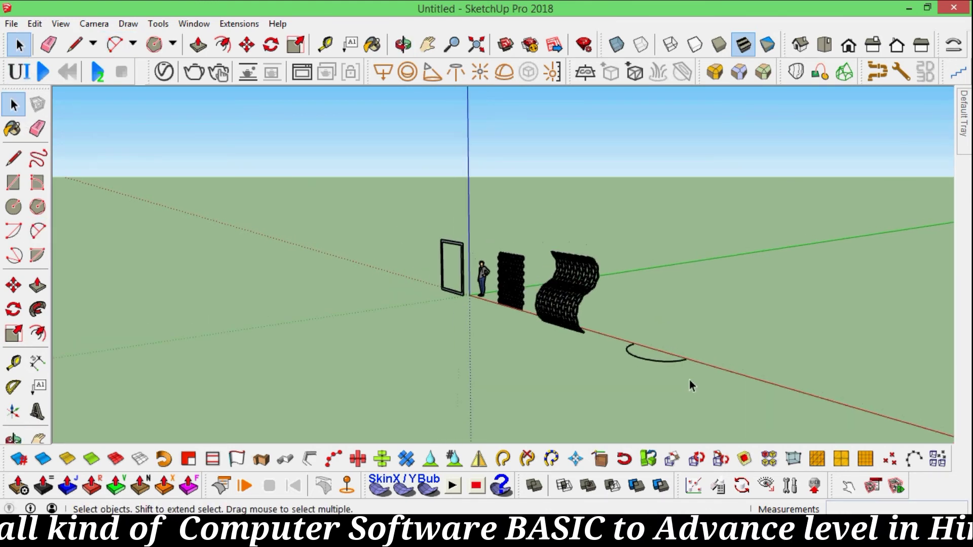
pyautogui.scroll(2, 690, 386)
pyautogui.moveTo(610, 382)
pyautogui.mouseDown(button='middle')
pyautogui.moveTo(643, 367)
pyautogui.moveTo(669, 371)
pyautogui.mouseUp(button='middle')
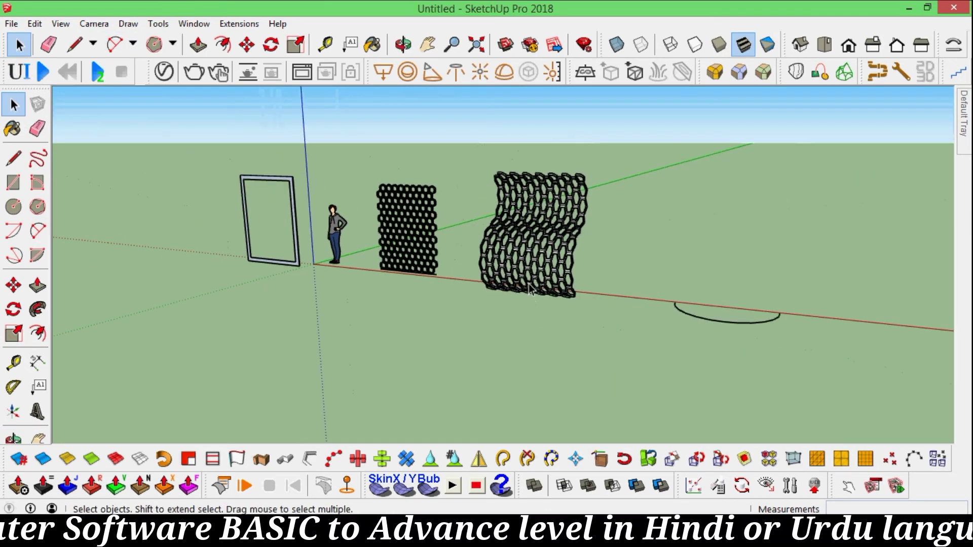
pyautogui.scroll(2, 528, 286)
pyautogui.click(528, 287)
pyautogui.scroll(2, 494, 314)
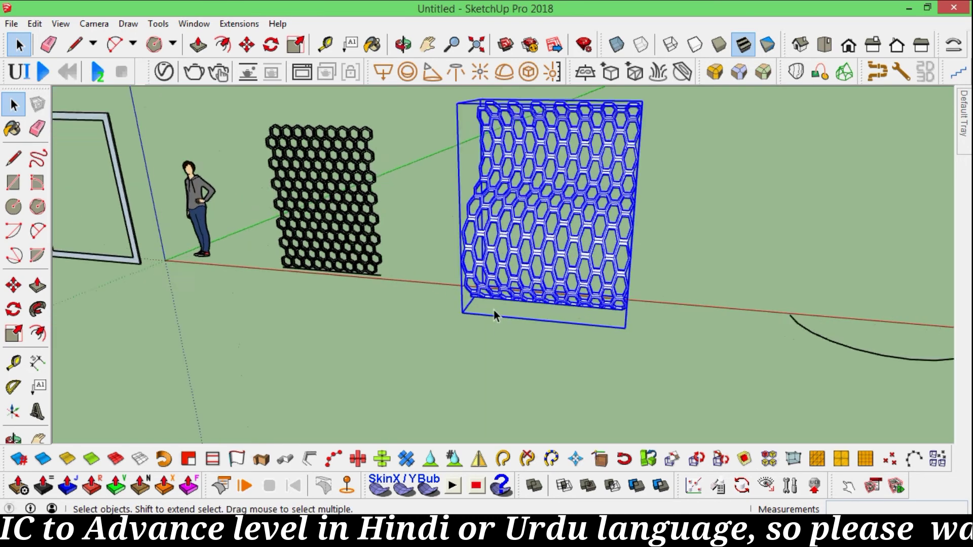
pyautogui.scroll(2, 494, 313)
pyautogui.scroll(1, 494, 304)
pyautogui.press('l')
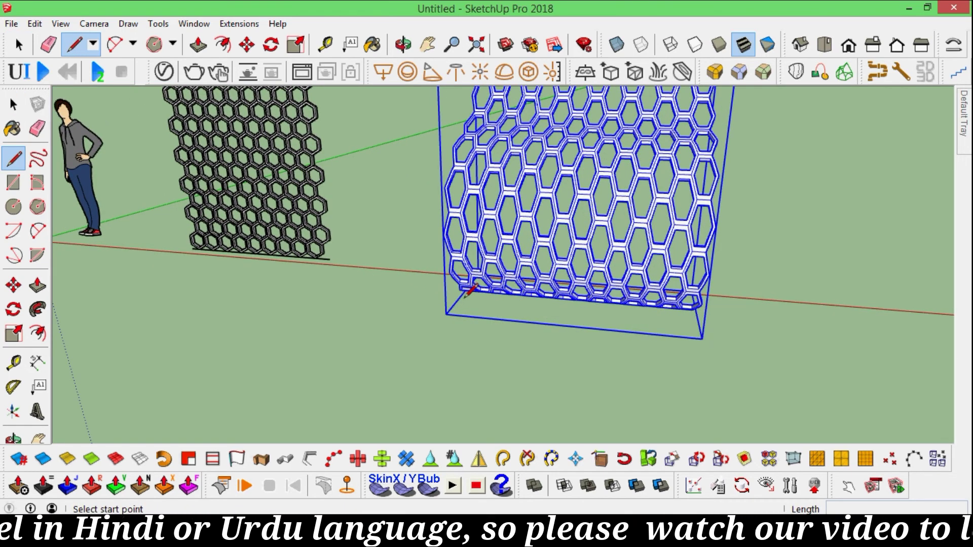
pyautogui.click(461, 298)
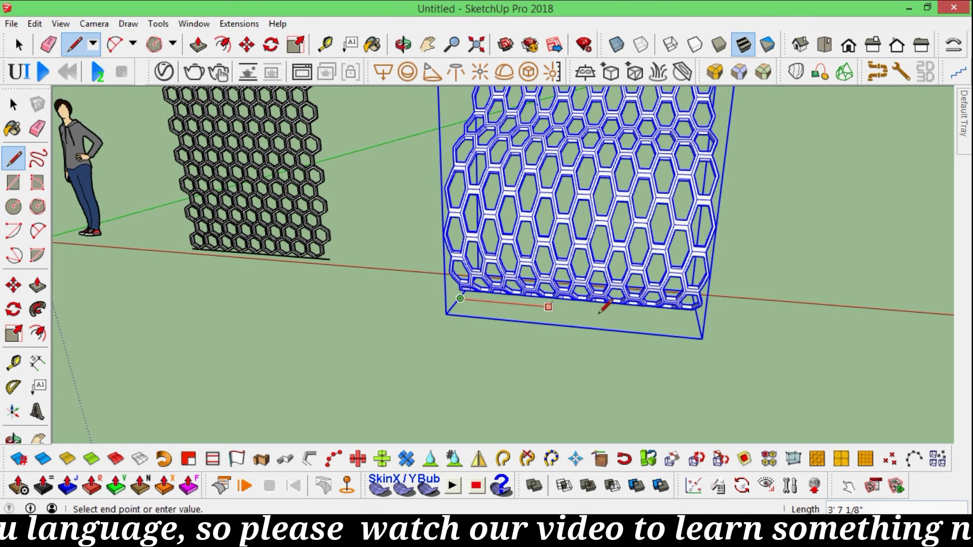
pyautogui.click(702, 317)
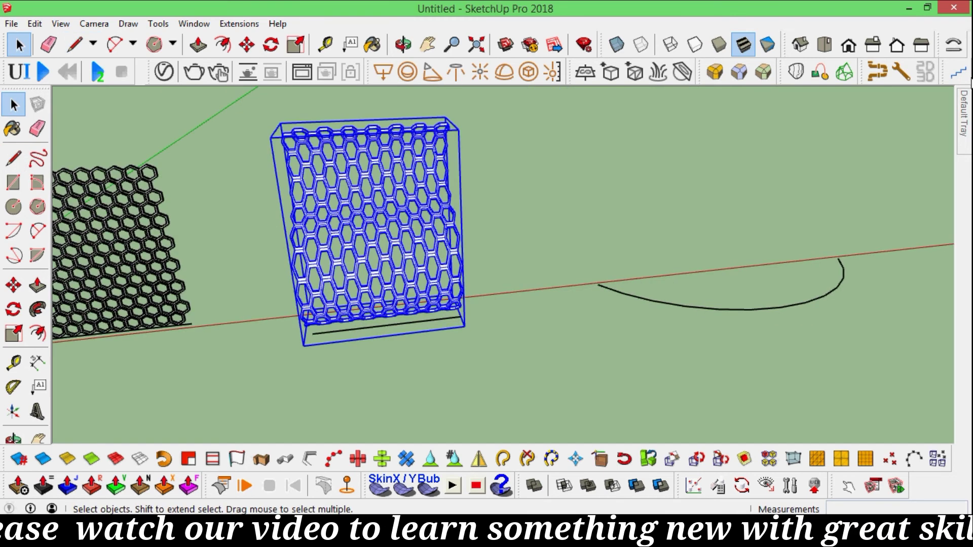
# Step: Run Shape Bender with the base line as reference and the half-circle arc as path
pyautogui.click(953, 44)
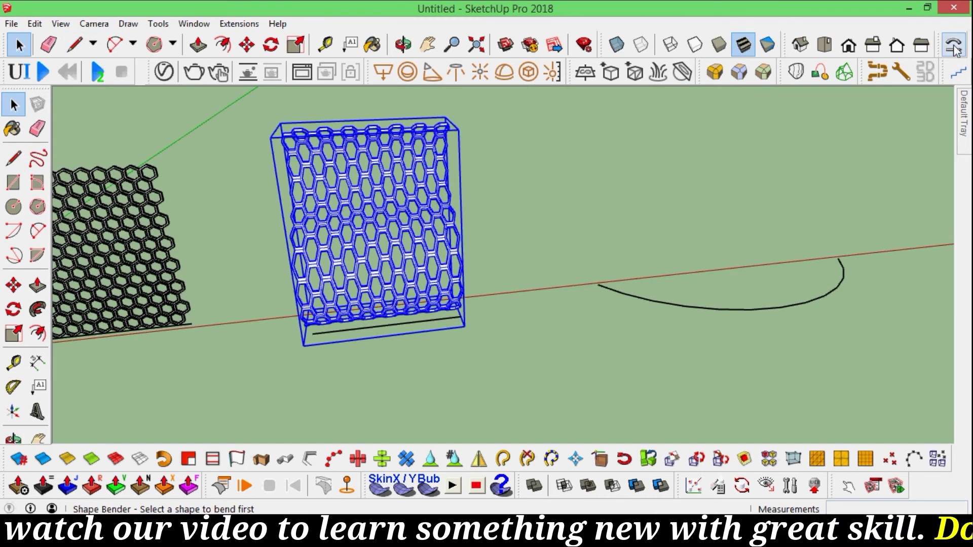
pyautogui.click(397, 329)
pyautogui.click(627, 304)
# Step: Bend the wall along the half-circle arc and orbit to inspect the curved honeycomb wall
pyautogui.press('Return')
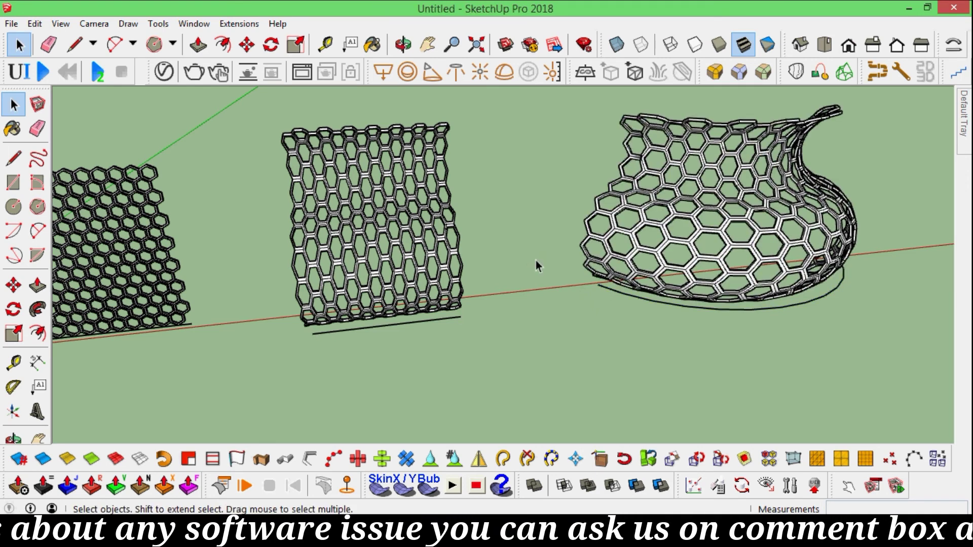
pyautogui.scroll(-3, 608, 321)
pyautogui.moveTo(772, 312)
pyautogui.mouseDown(button='middle')
pyautogui.moveTo(610, 269)
pyautogui.moveTo(634, 305)
pyautogui.mouseUp(button='middle')
pyautogui.moveTo(654, 349)
pyautogui.mouseDown(button='middle')
pyautogui.moveTo(673, 365)
pyautogui.moveTo(700, 341)
pyautogui.moveTo(751, 338)
pyautogui.mouseUp(button='middle')
pyautogui.scroll(3, 751, 339)
pyautogui.scroll(1, 725, 289)
pyautogui.moveTo(753, 294)
pyautogui.mouseDown(button='middle')
pyautogui.moveTo(520, 278)
pyautogui.moveTo(567, 306)
pyautogui.moveTo(408, 293)
pyautogui.moveTo(547, 304)
pyautogui.moveTo(596, 261)
pyautogui.moveTo(600, 318)
pyautogui.mouseUp(button='middle')
pyautogui.scroll(-2, 519, 279)
pyautogui.scroll(-3, 518, 279)
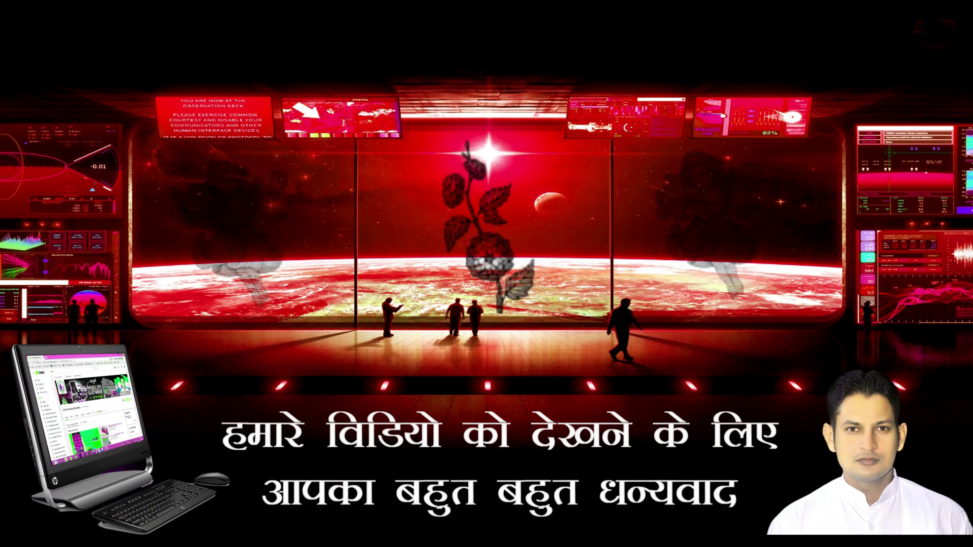